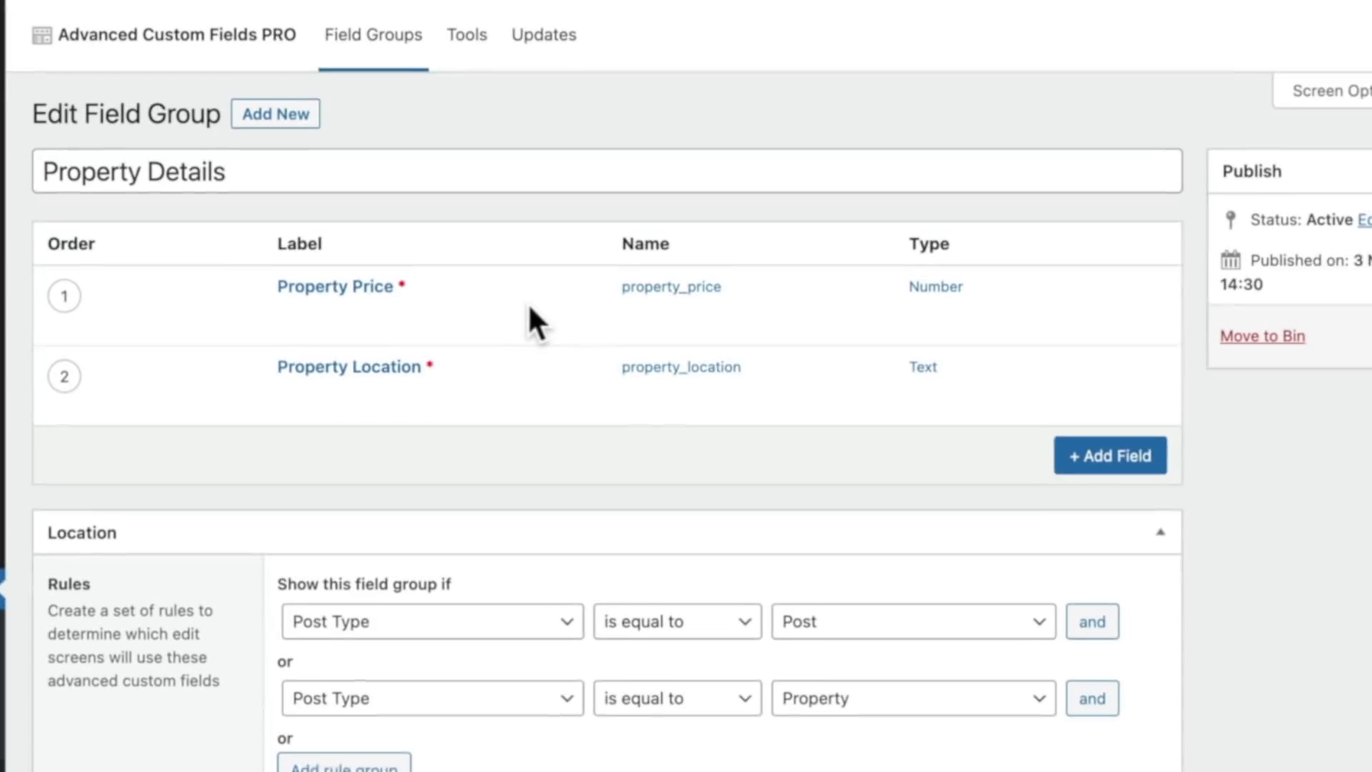
Copy the Property Price field's PHP code and paste it into the code editor.
left_click(553, 317)
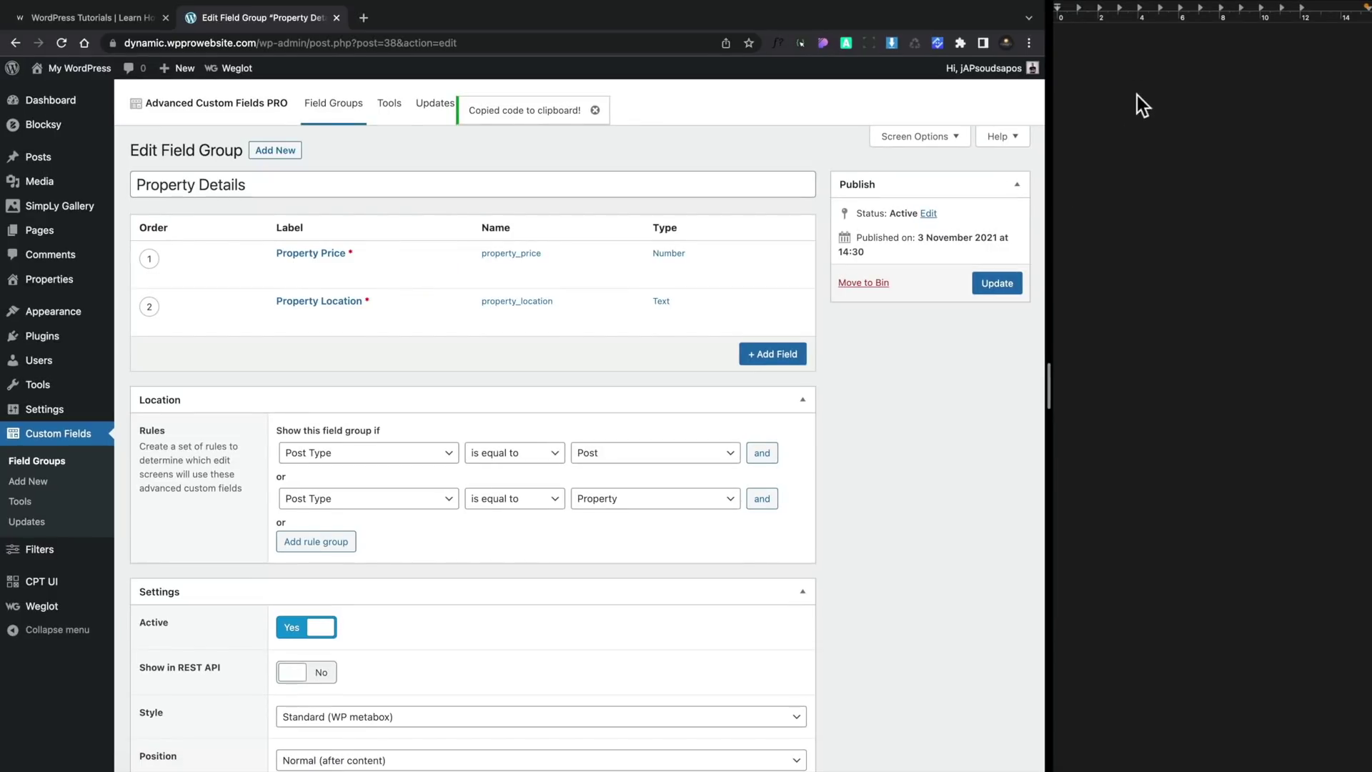
left_click(1136, 93)
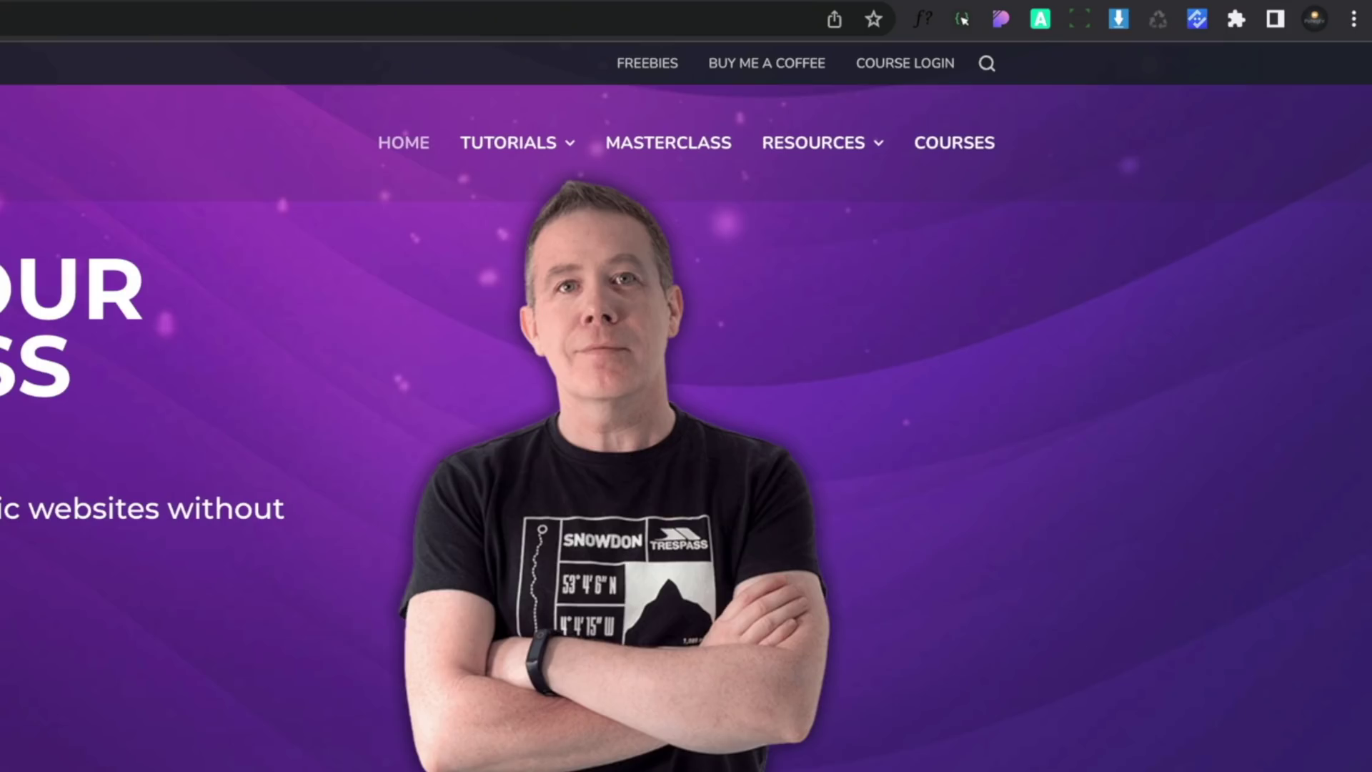
Resize the window to the 1024×768 iPad preset and move it up and left.
left_click(1080, 20)
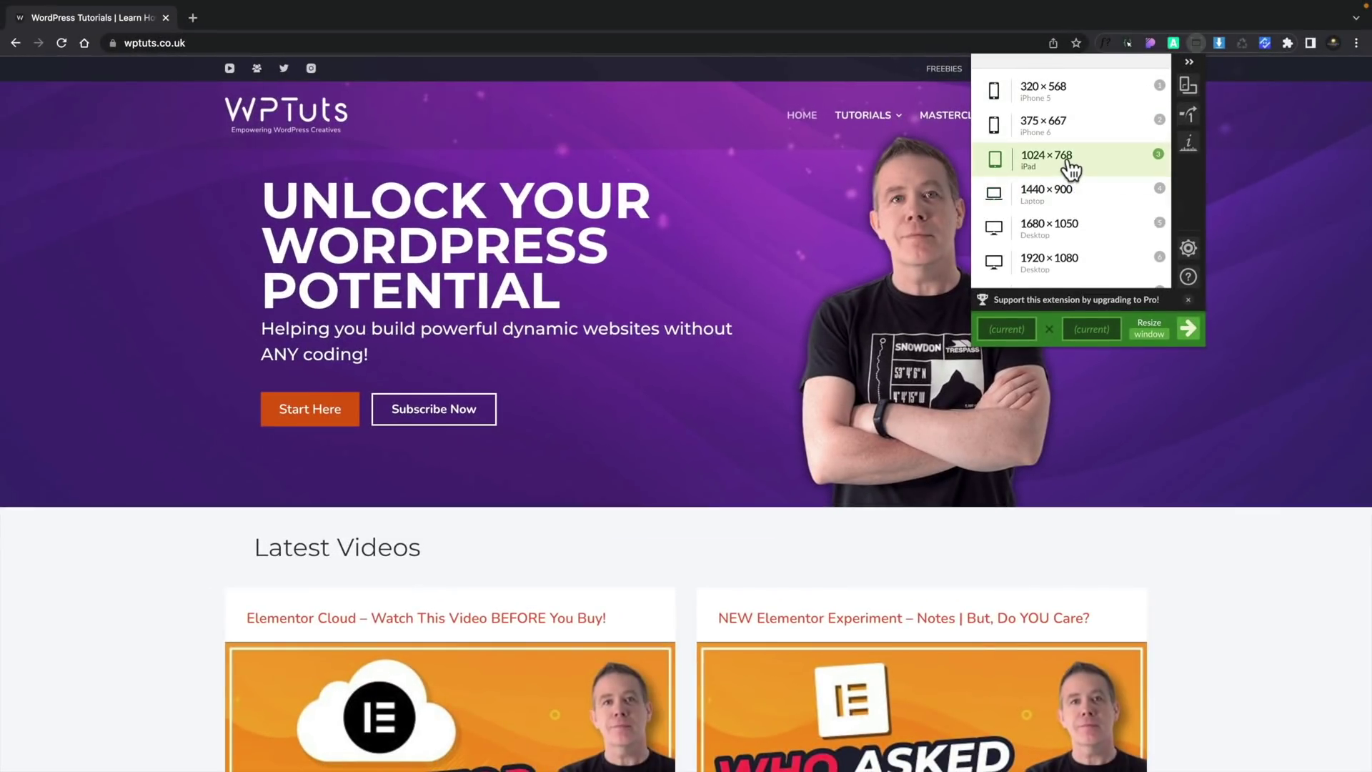
left_click(1071, 170)
left_click_drag(903, 205, 699, 98)
scroll(713, 410, "down", 3)
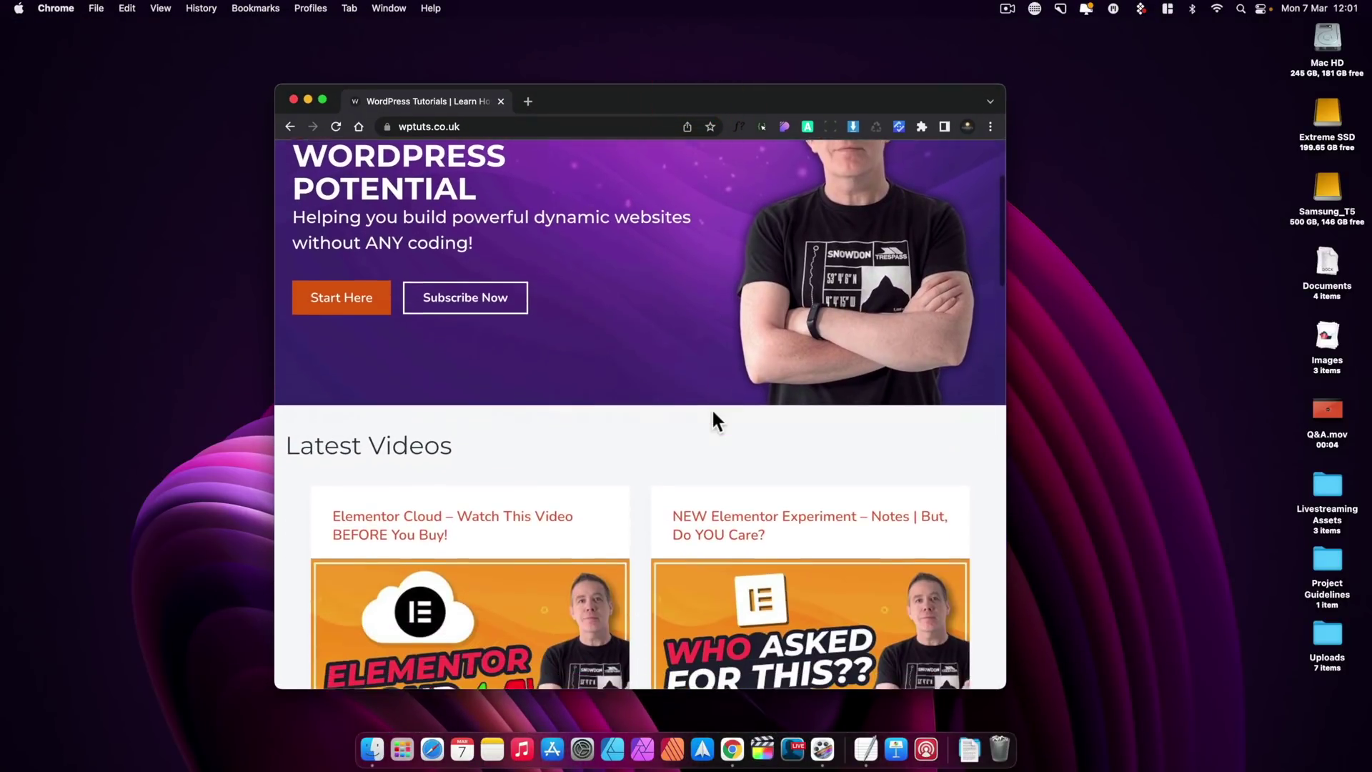
scroll(713, 412, "down", 2)
scroll(712, 412, "up", 5)
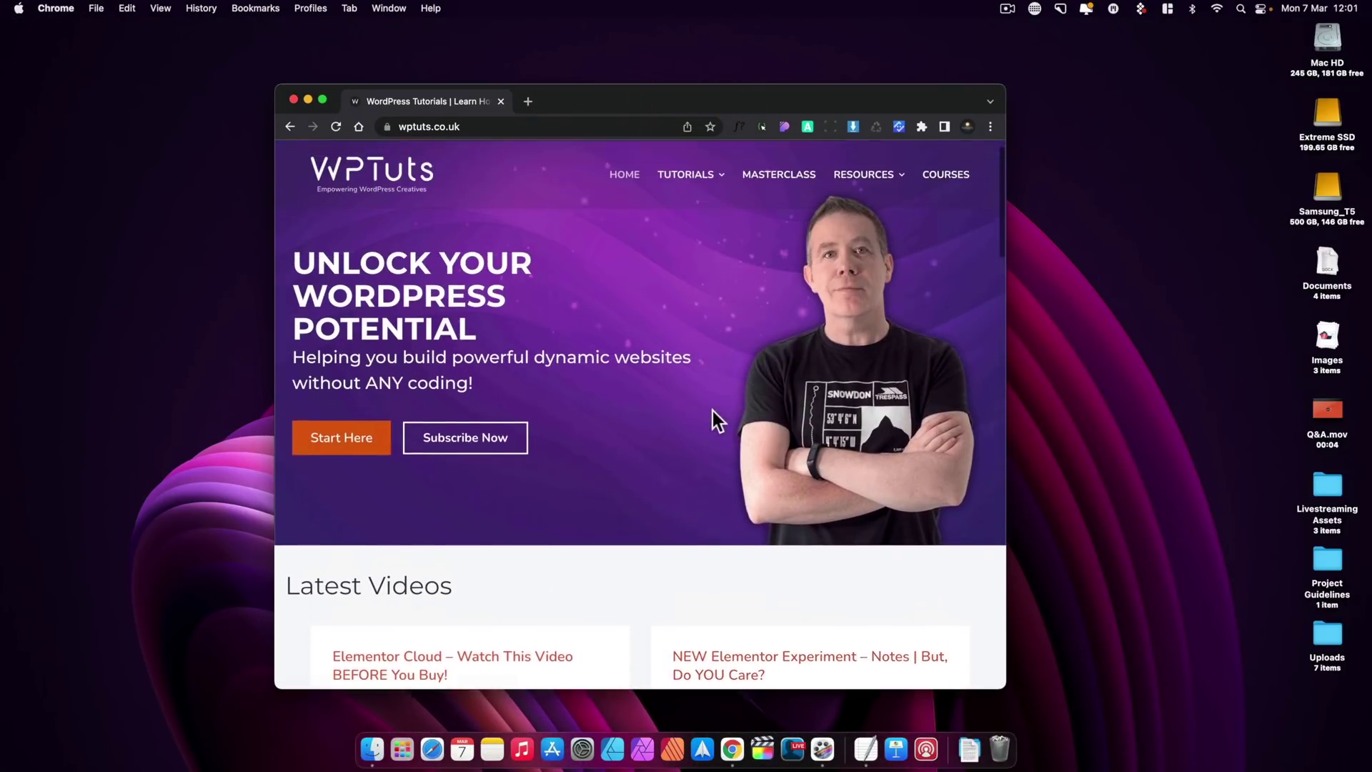
Switch to the 1680×1050 desktop preset and drag the window to fit the screen.
left_click(831, 126)
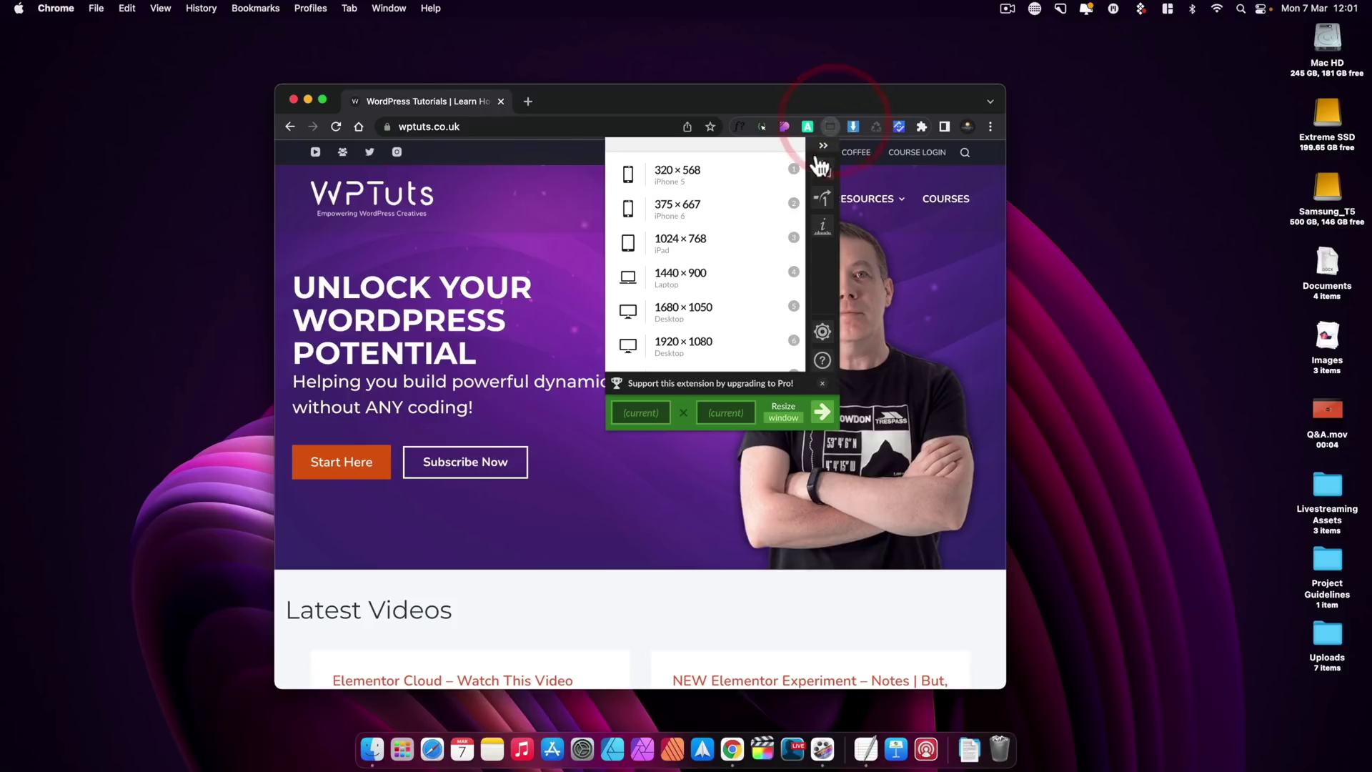
left_click(719, 319)
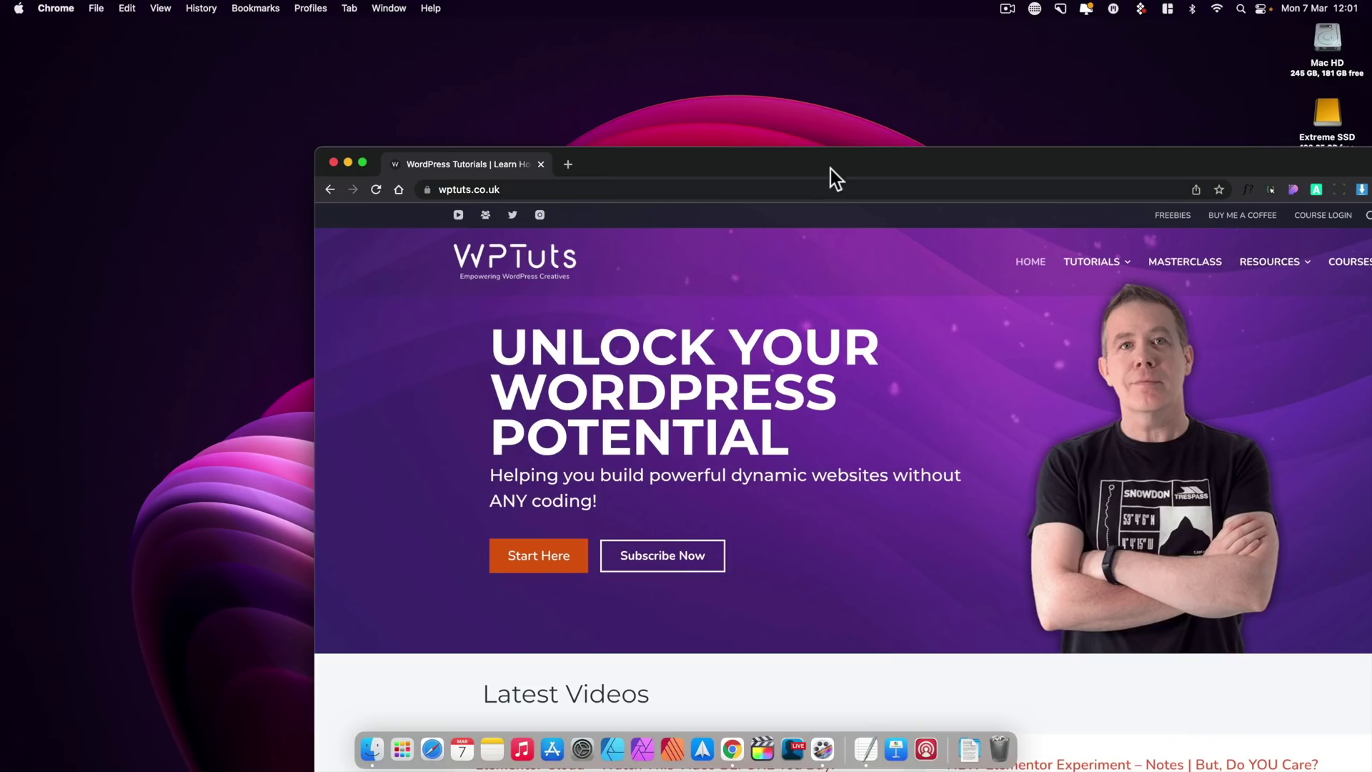
left_click_drag(830, 169, 608, 54)
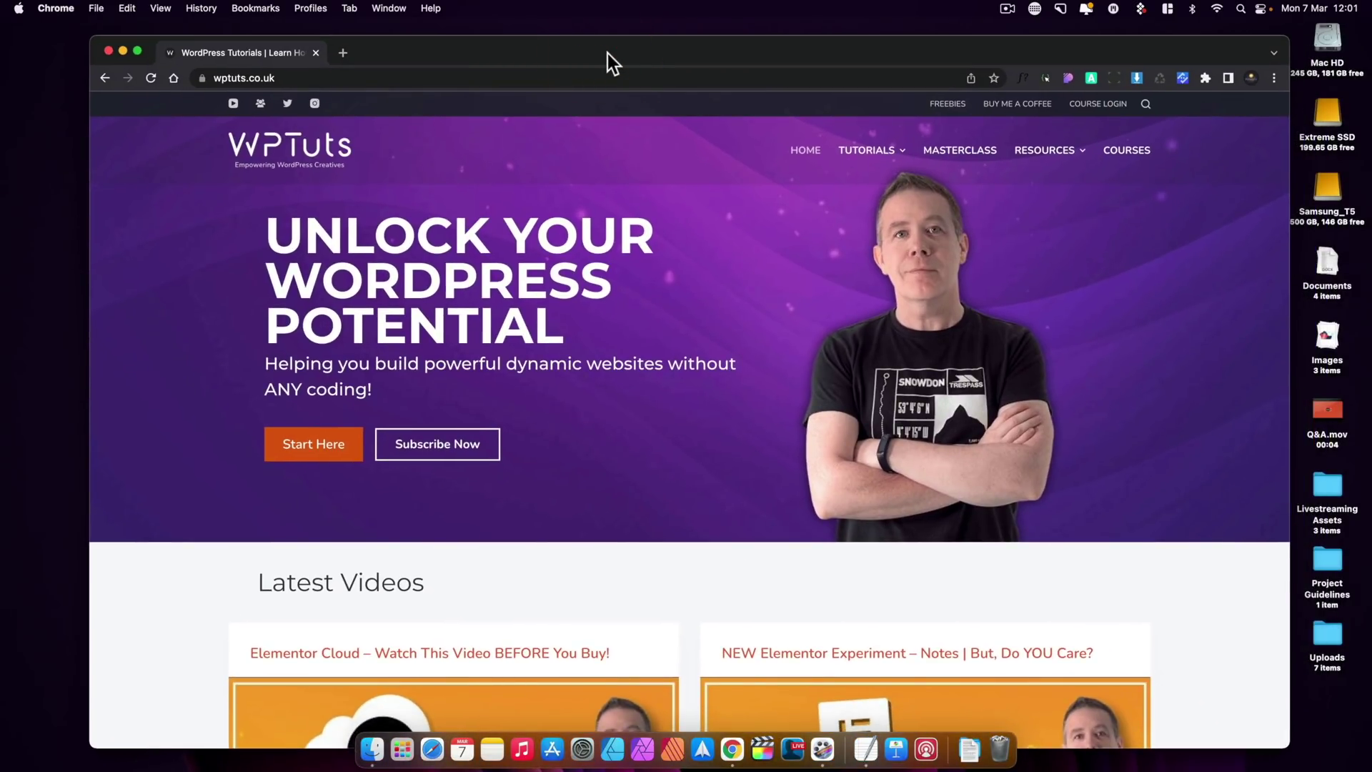
Go into Window Resizer's settings and start a new custom size preset.
left_click(1112, 76)
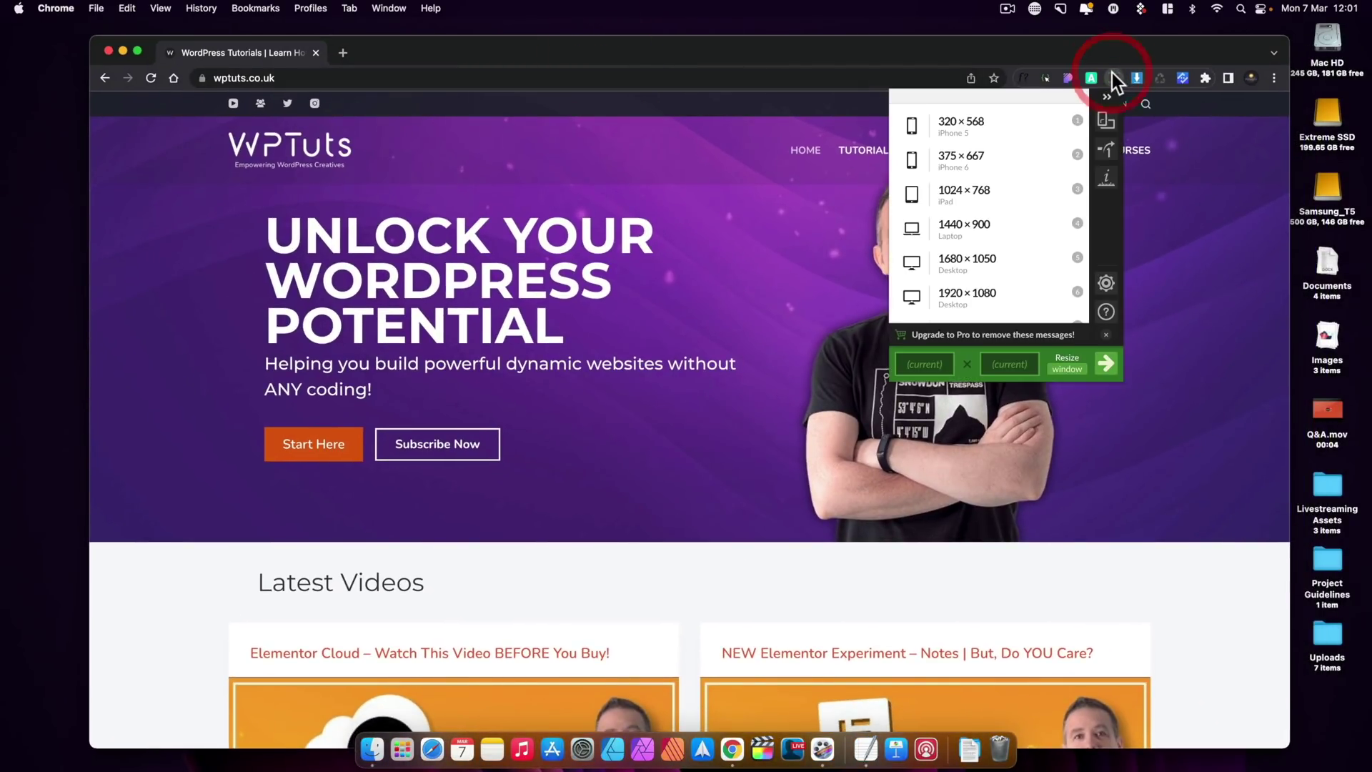
left_click(1105, 286)
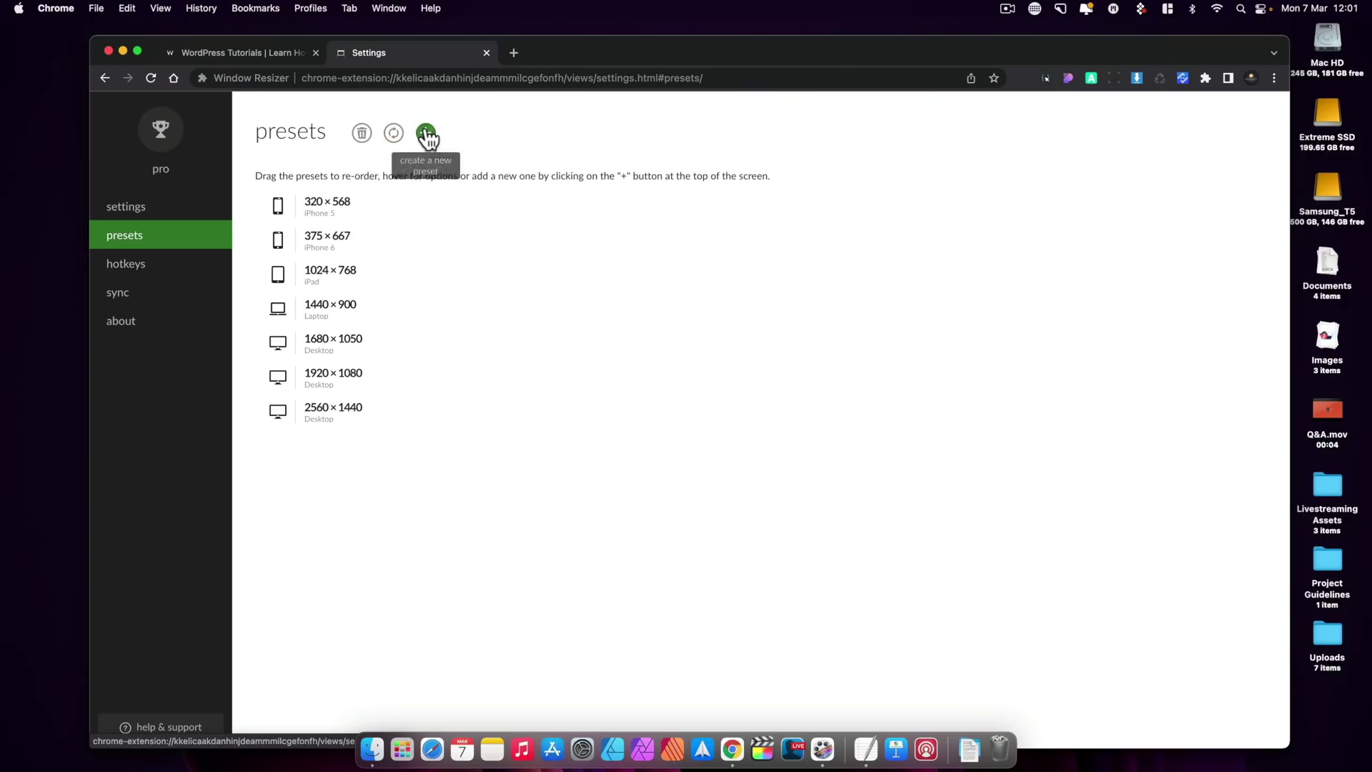
left_click(427, 134)
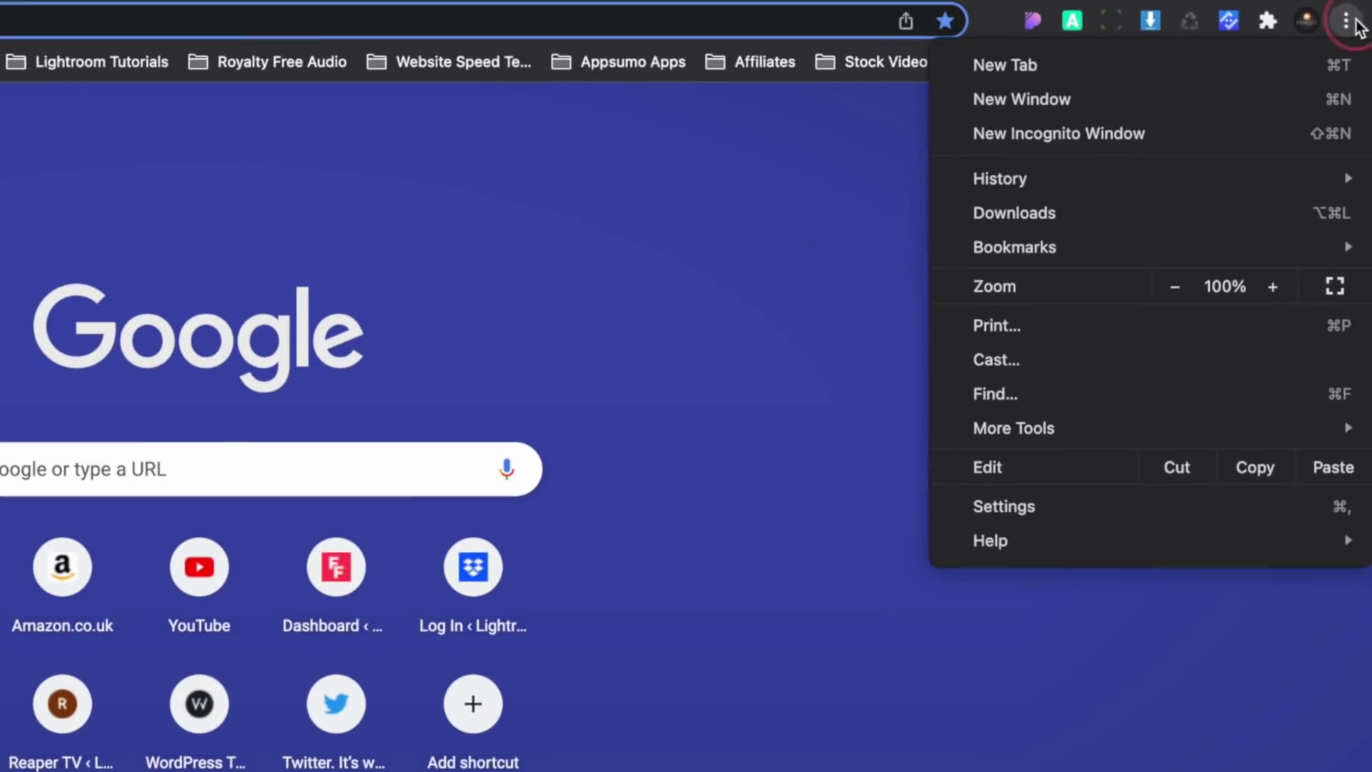
Bring up Chrome's Clear browsing data settings through the More Tools menu.
mouse_move(1048, 429)
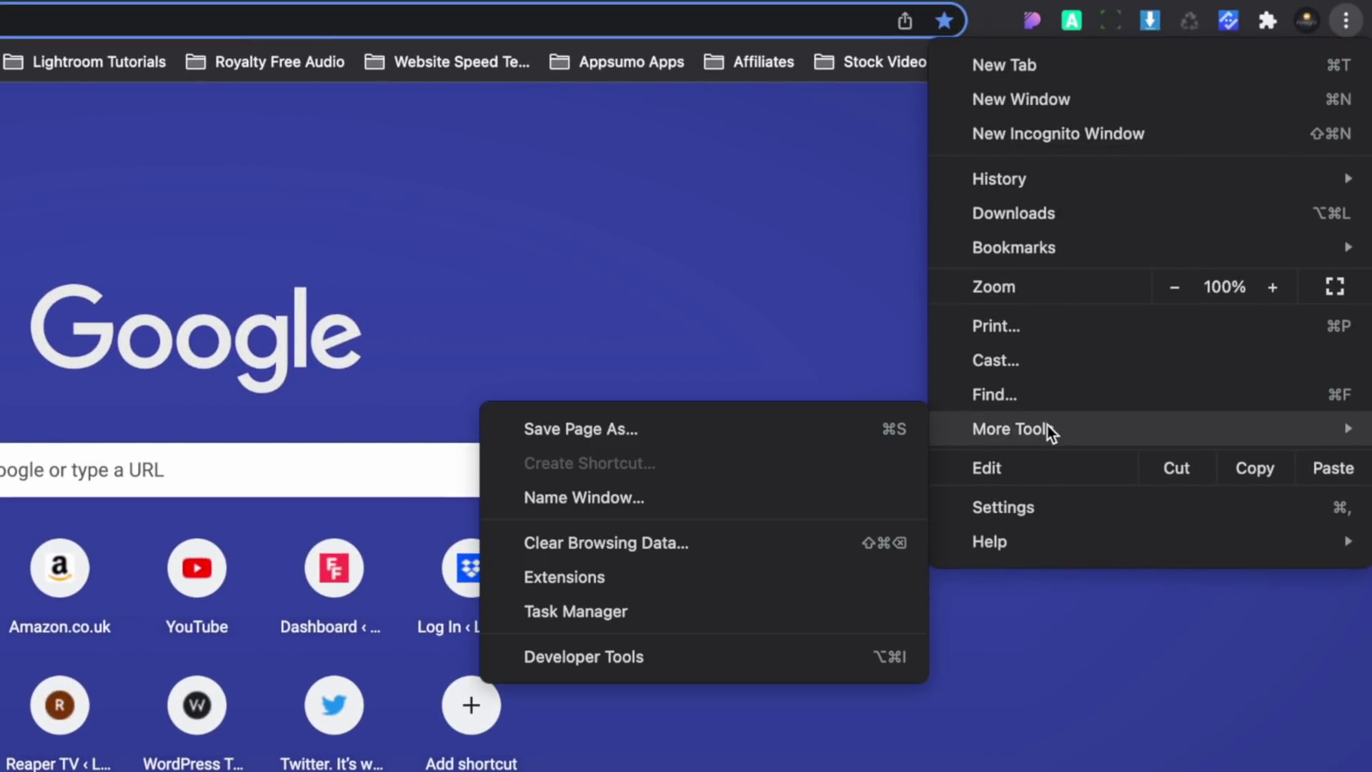
left_click(637, 543)
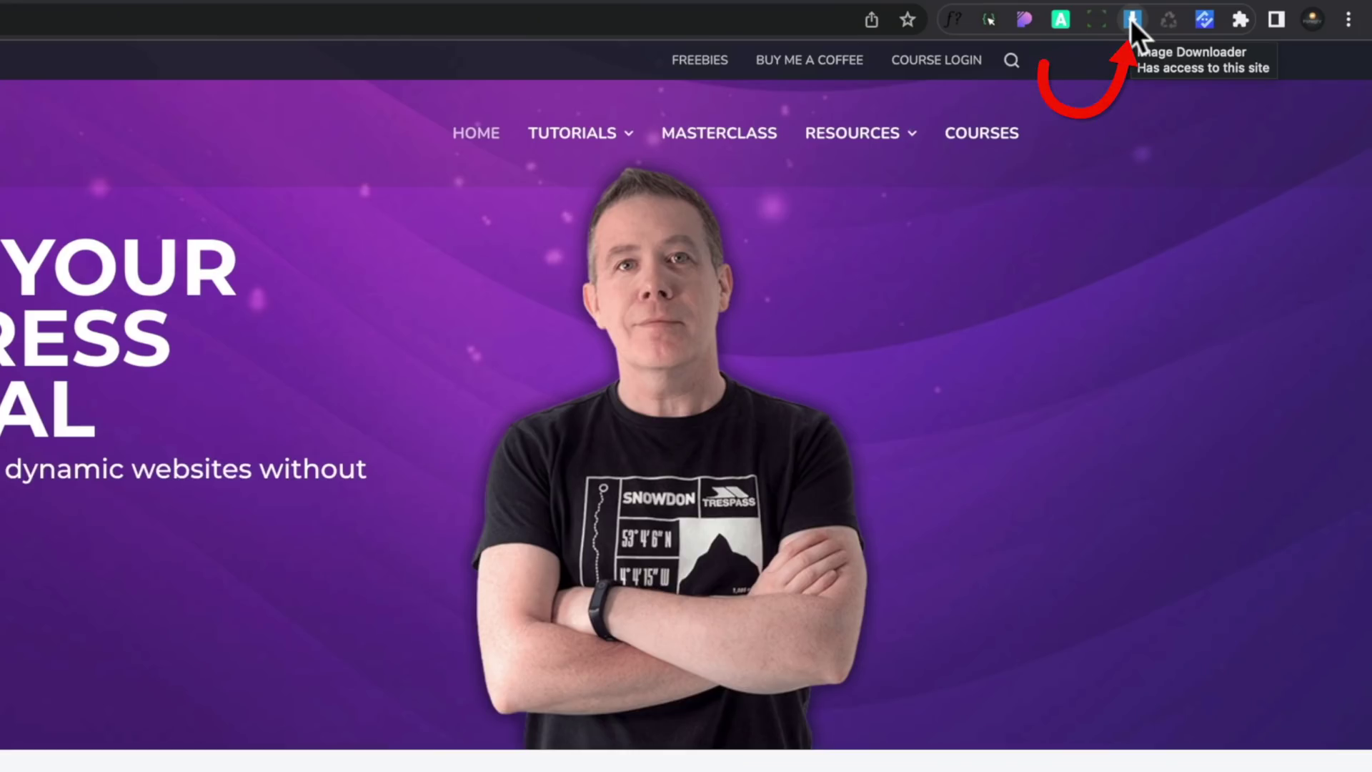
List the page's seven images in Image Downloader and tick images for download.
left_click(1130, 19)
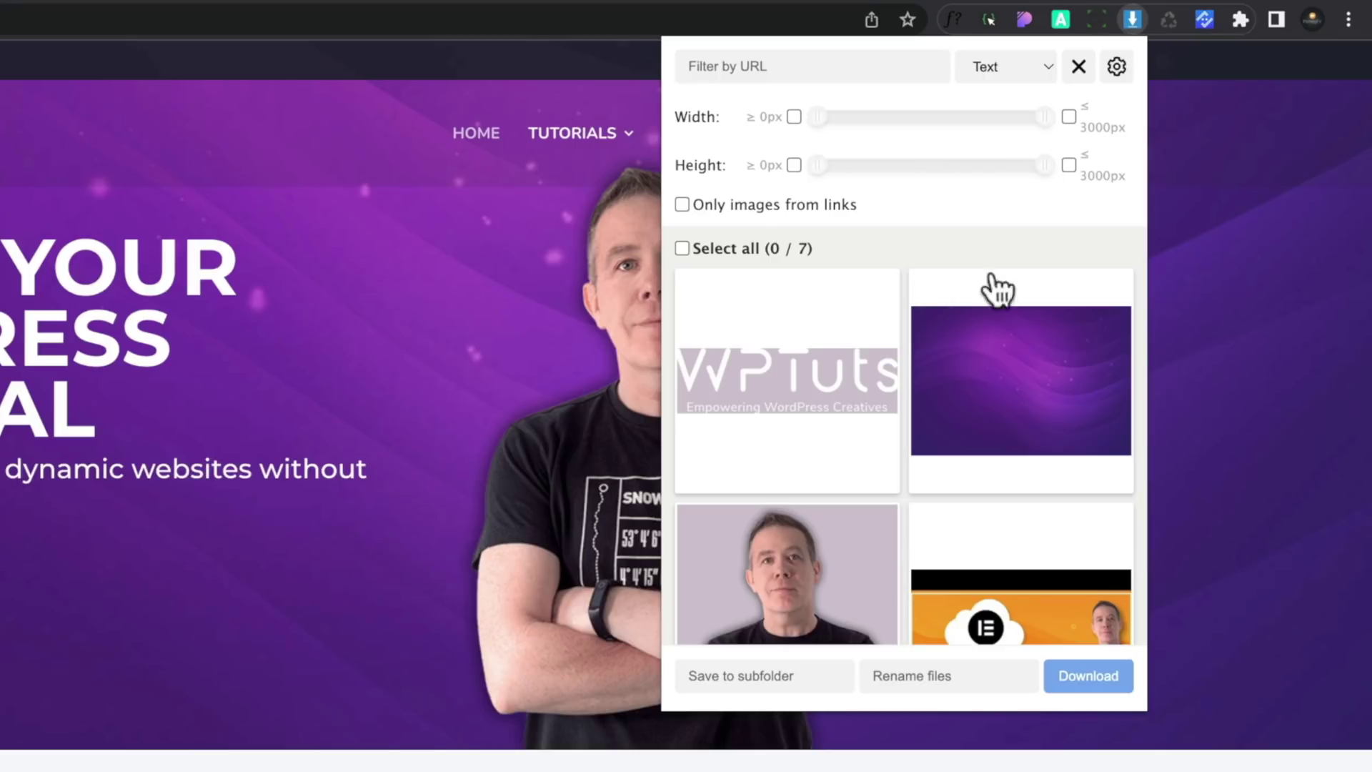
scroll(968, 447, "down", 5)
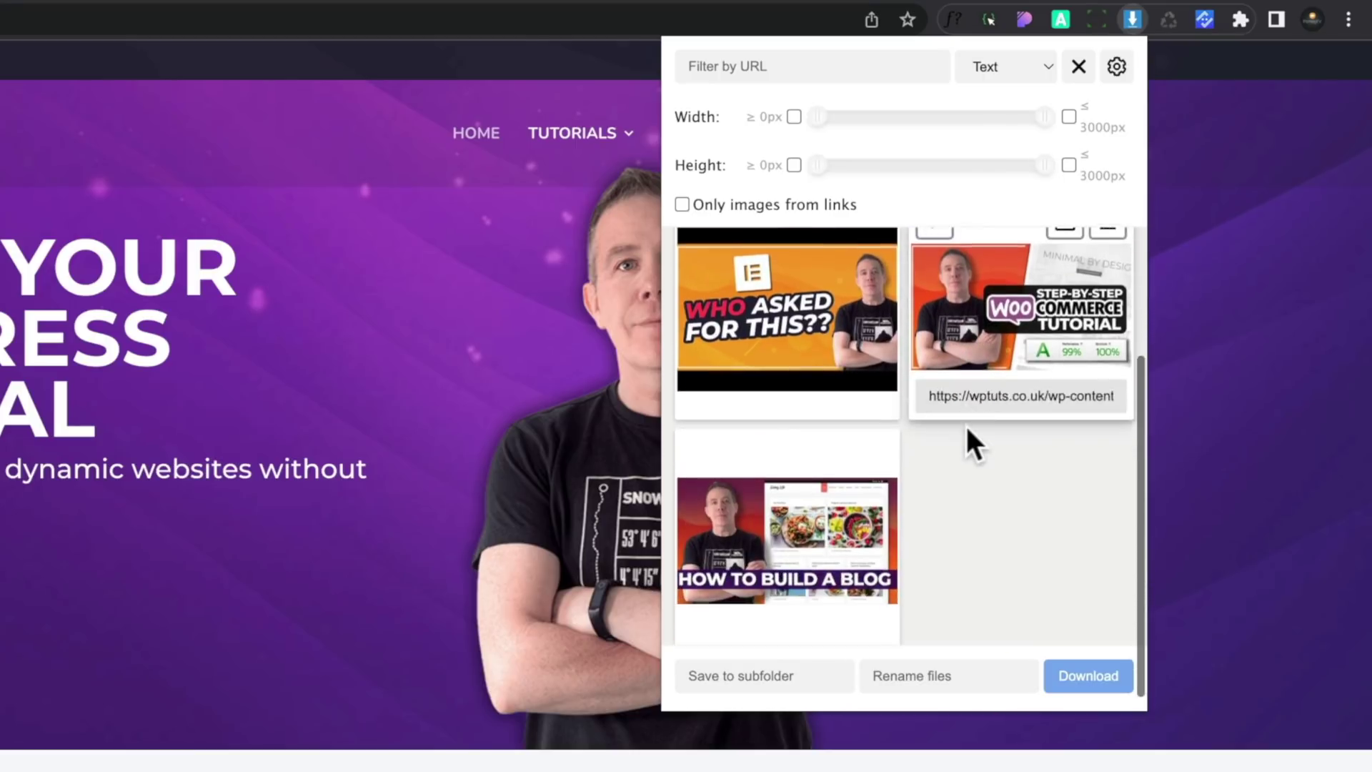
scroll(966, 429, "up", 2)
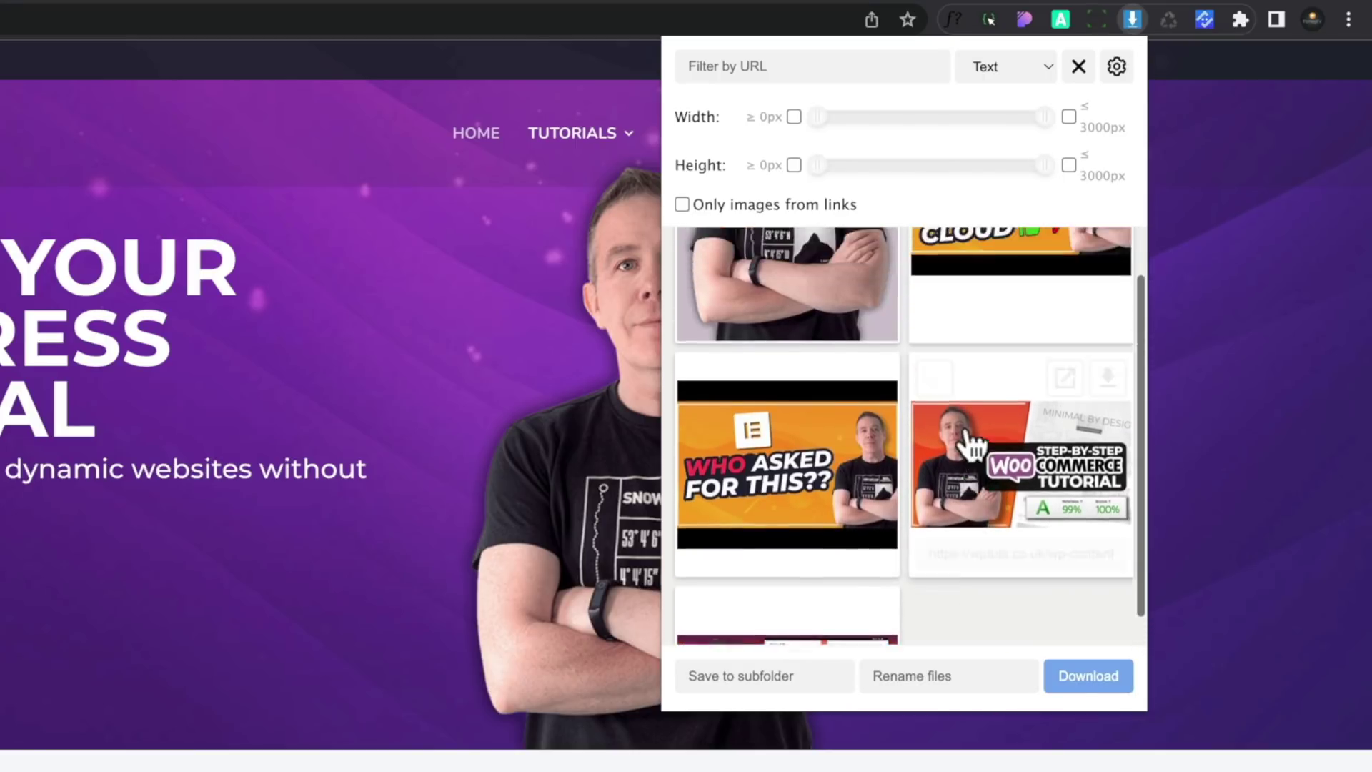
scroll(966, 430, "up", 4)
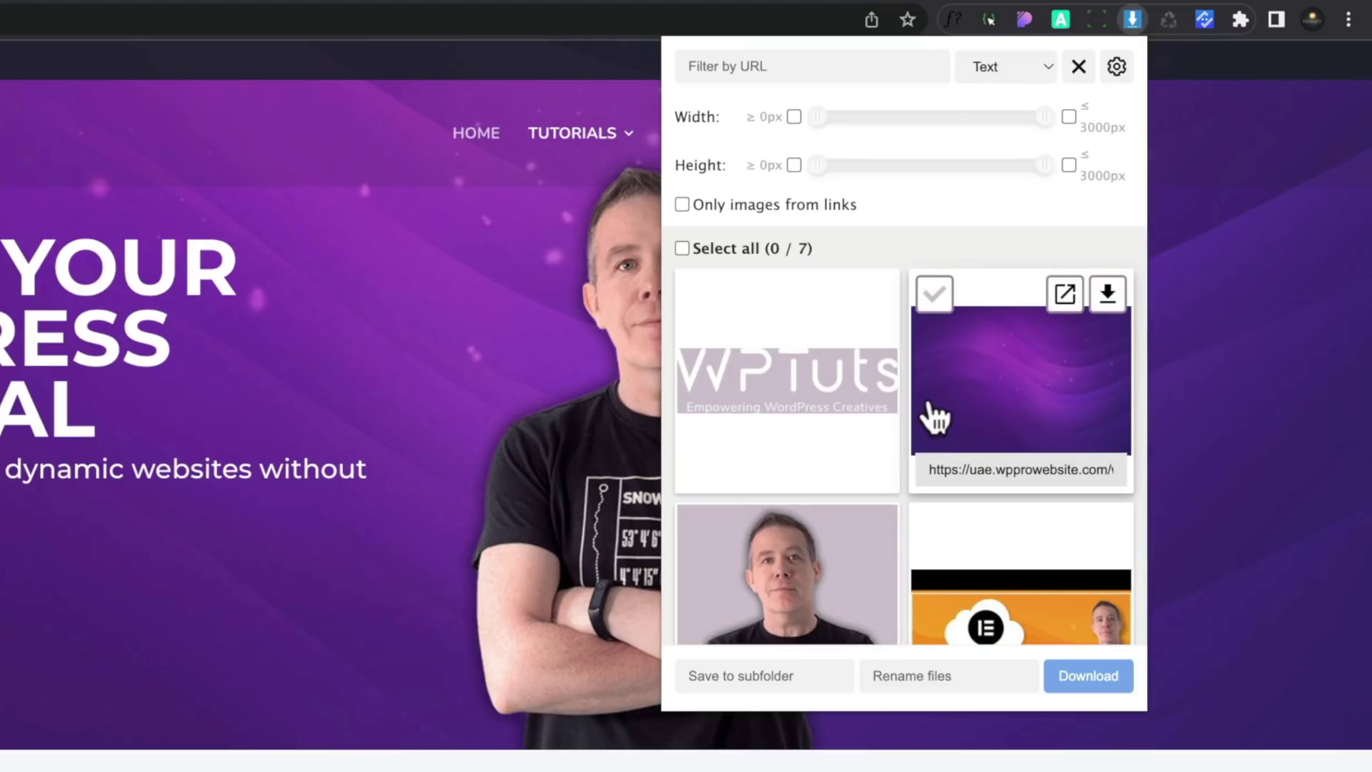
left_click(932, 298)
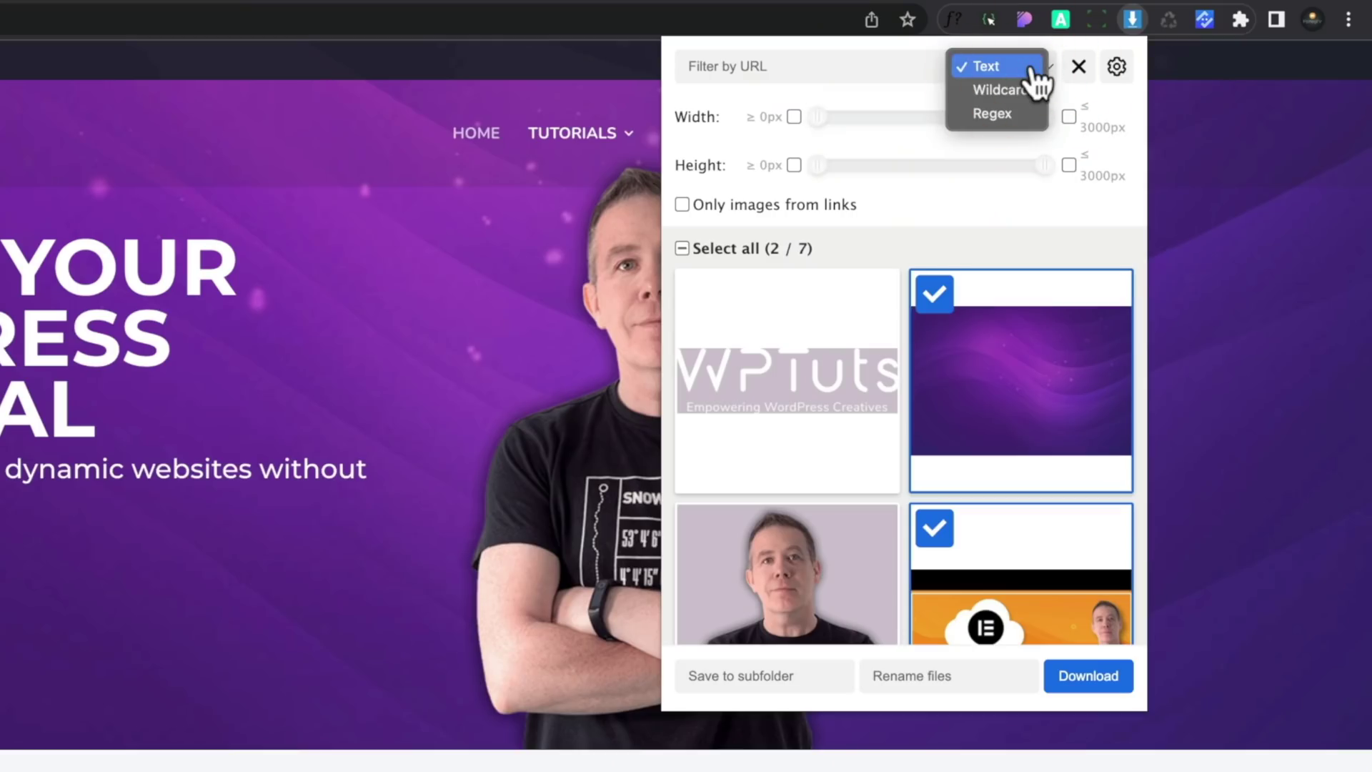
Change the URL filter mode from Text to Wildcard, then to Regex.
left_click(1007, 91)
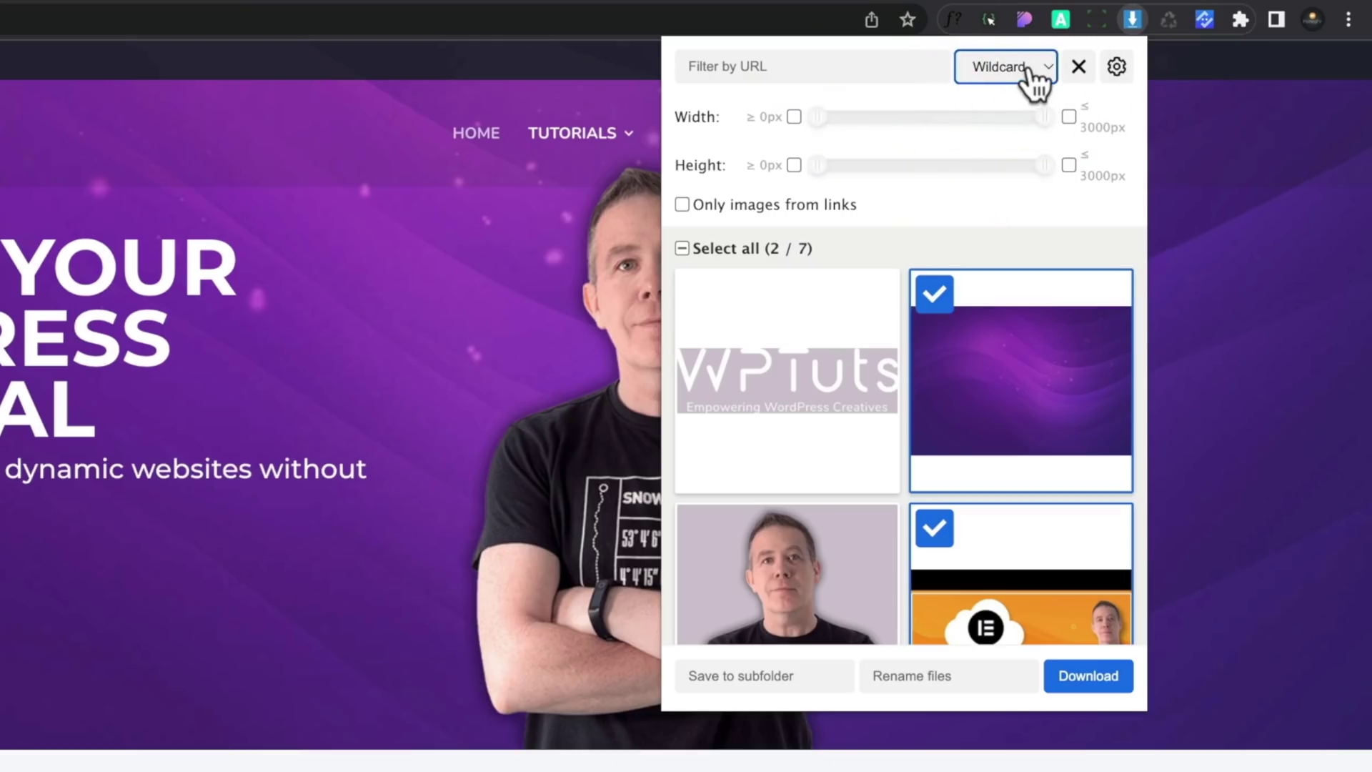
left_click(1032, 75)
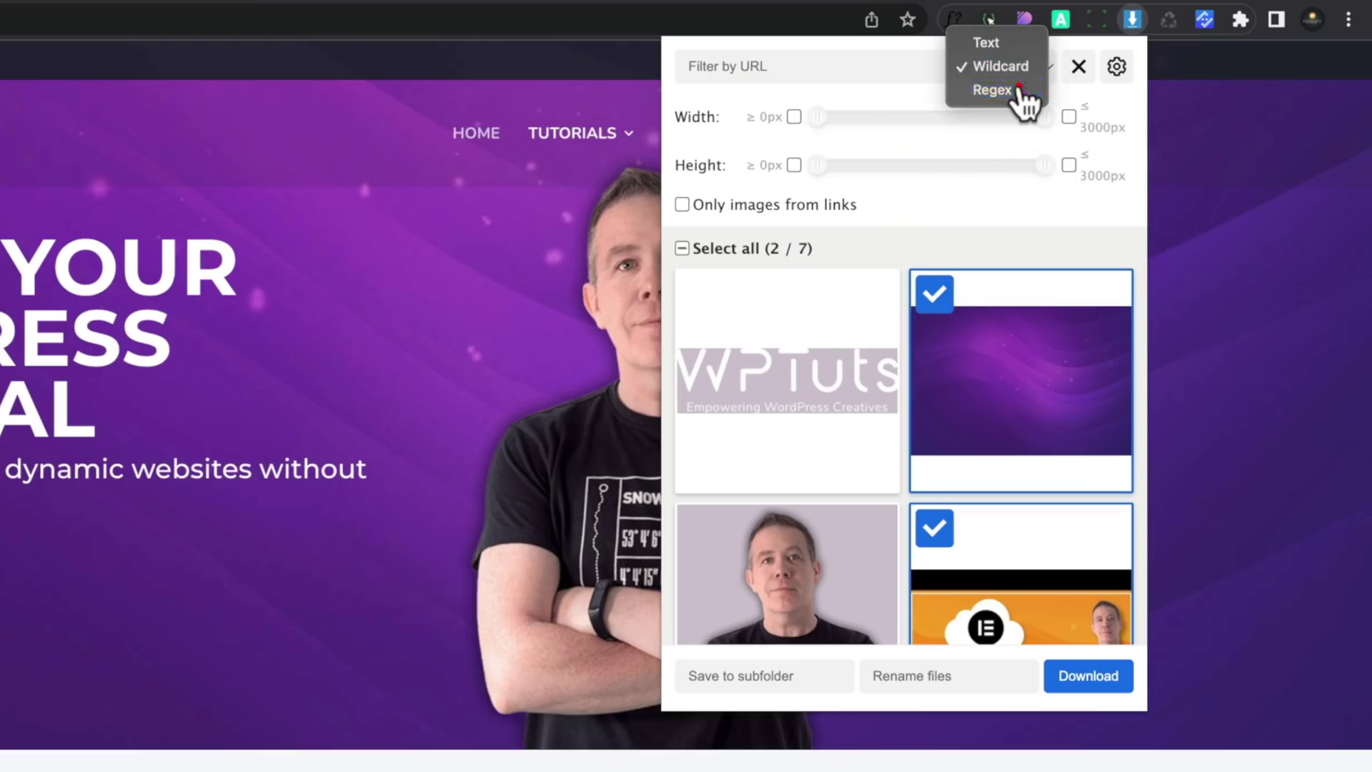
left_click(1019, 88)
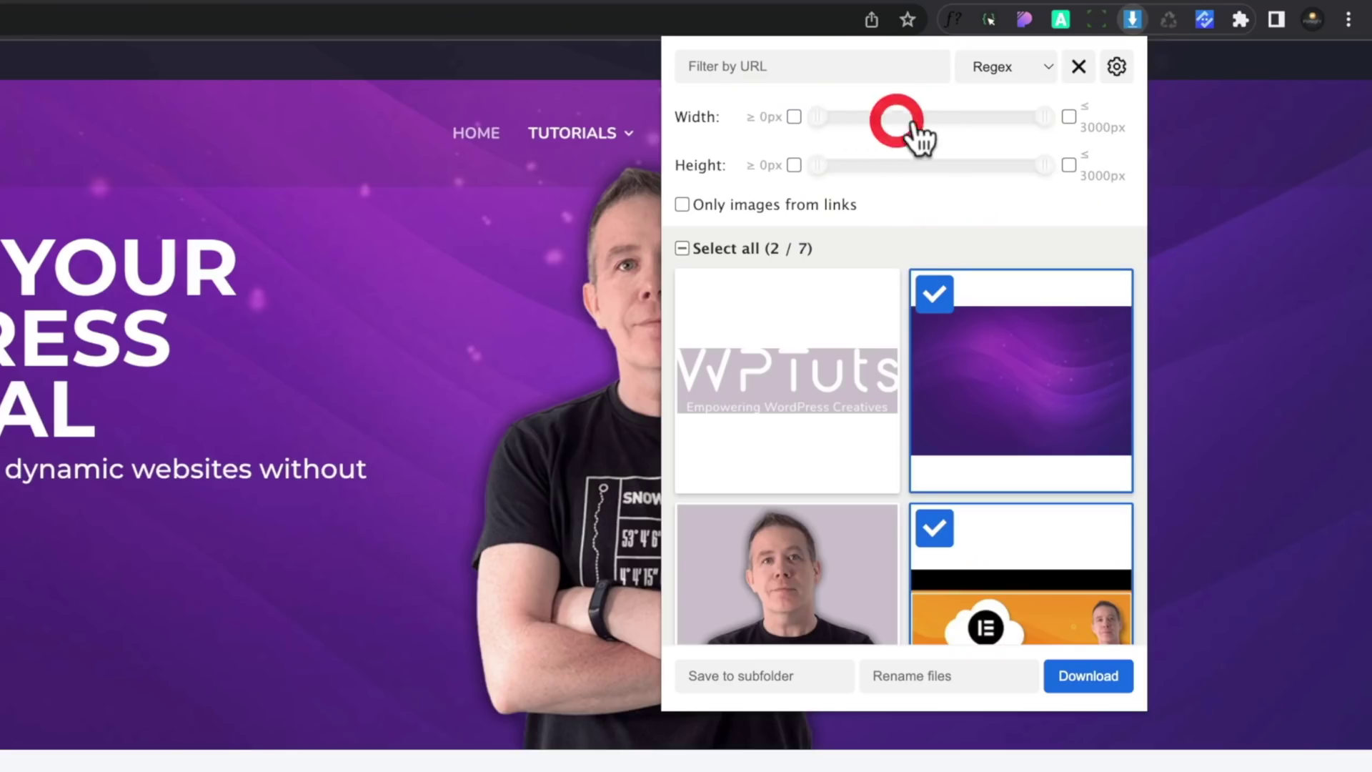
Limit image width to between 710px and 2320px, leaving three images listed.
left_click(1068, 117)
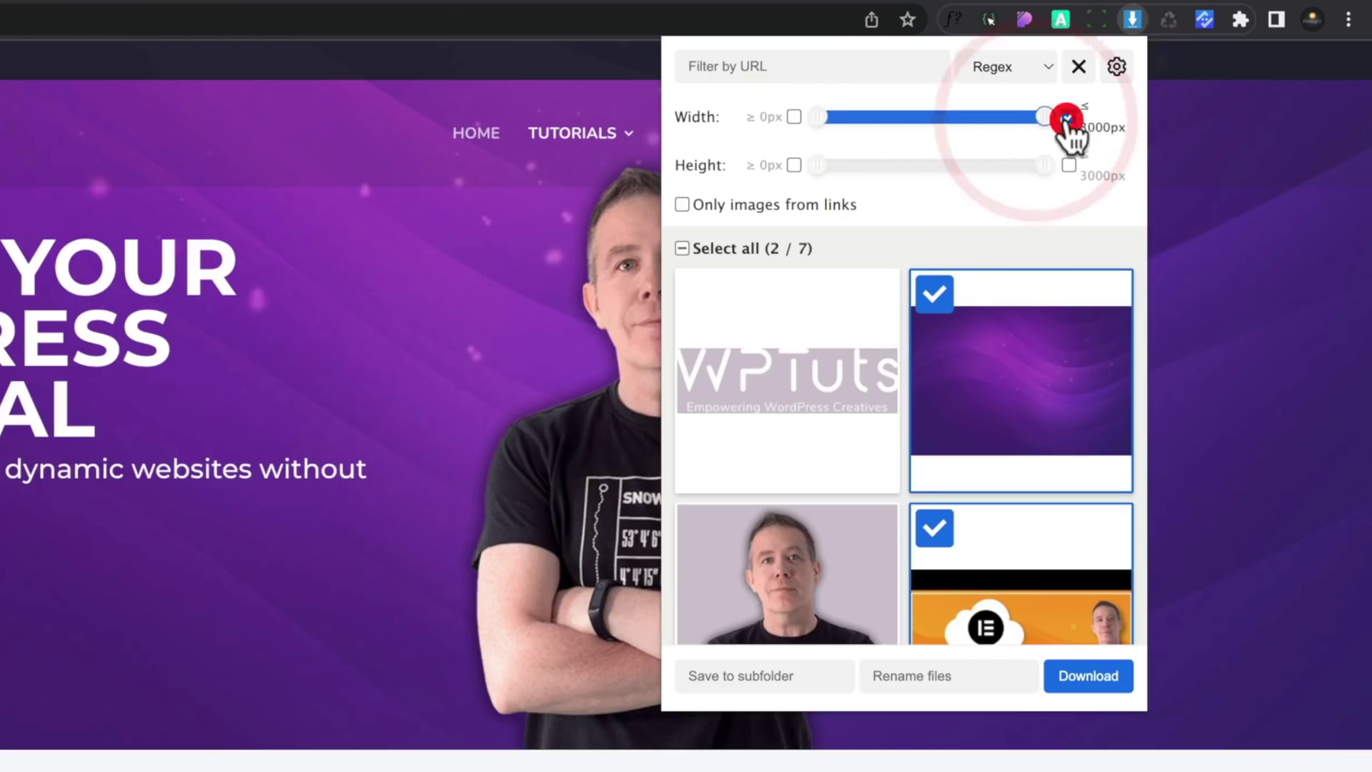
left_click_drag(1044, 117, 999, 120)
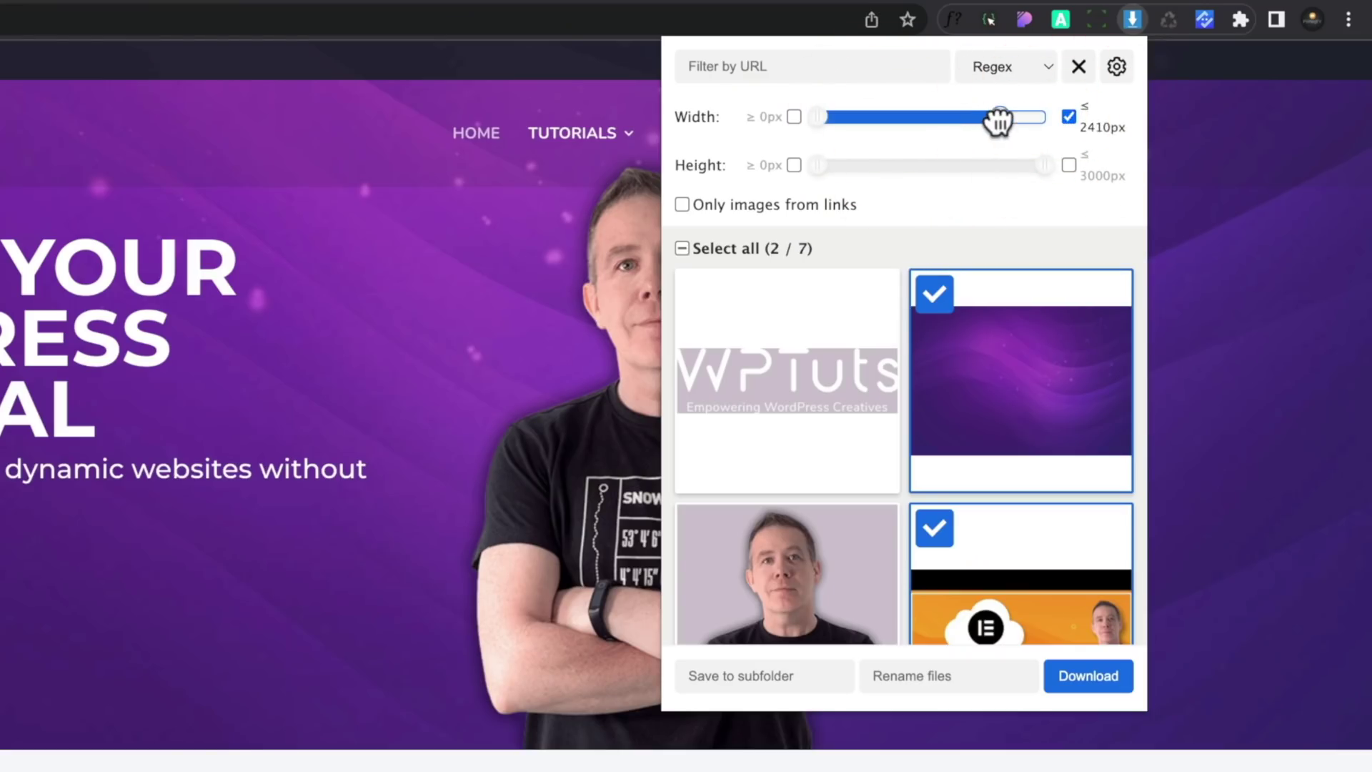
left_click(794, 116)
left_click_drag(819, 116, 867, 108)
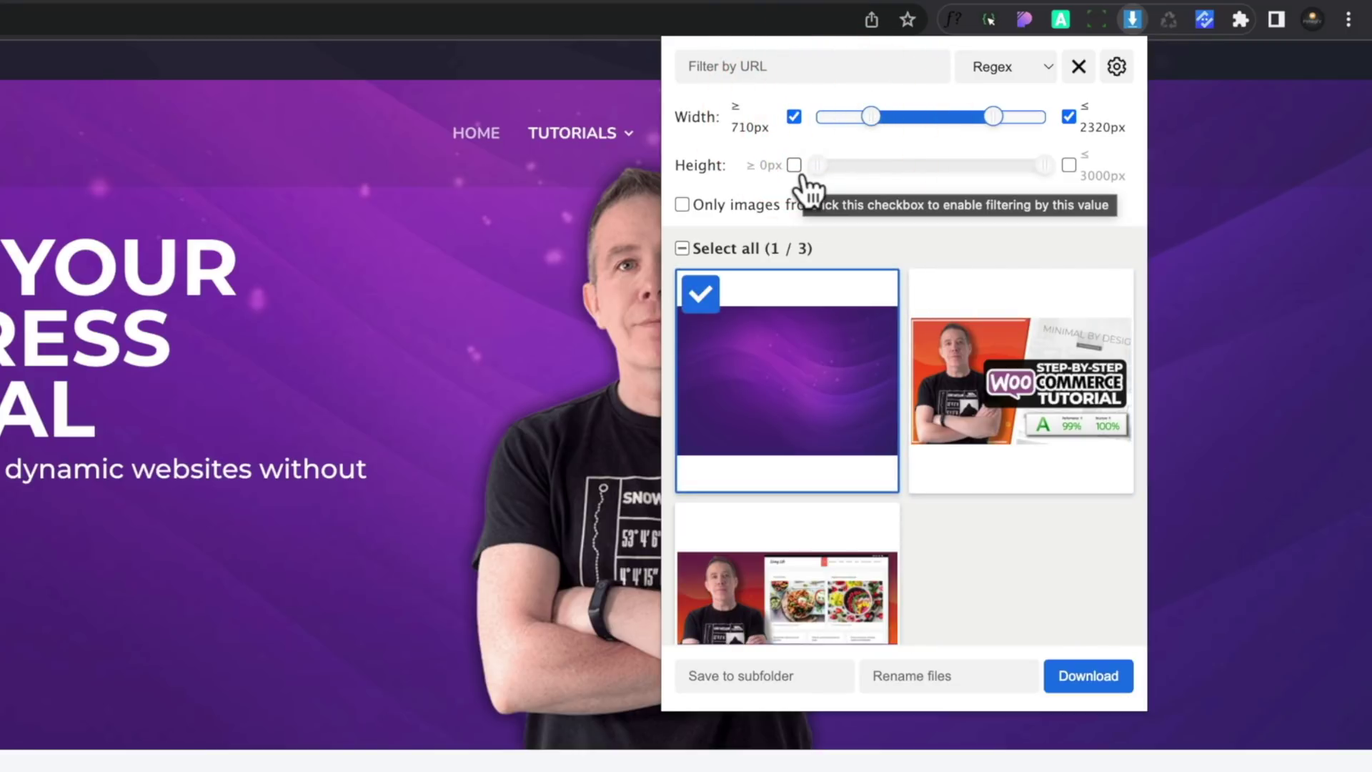
mouse_move(968, 310)
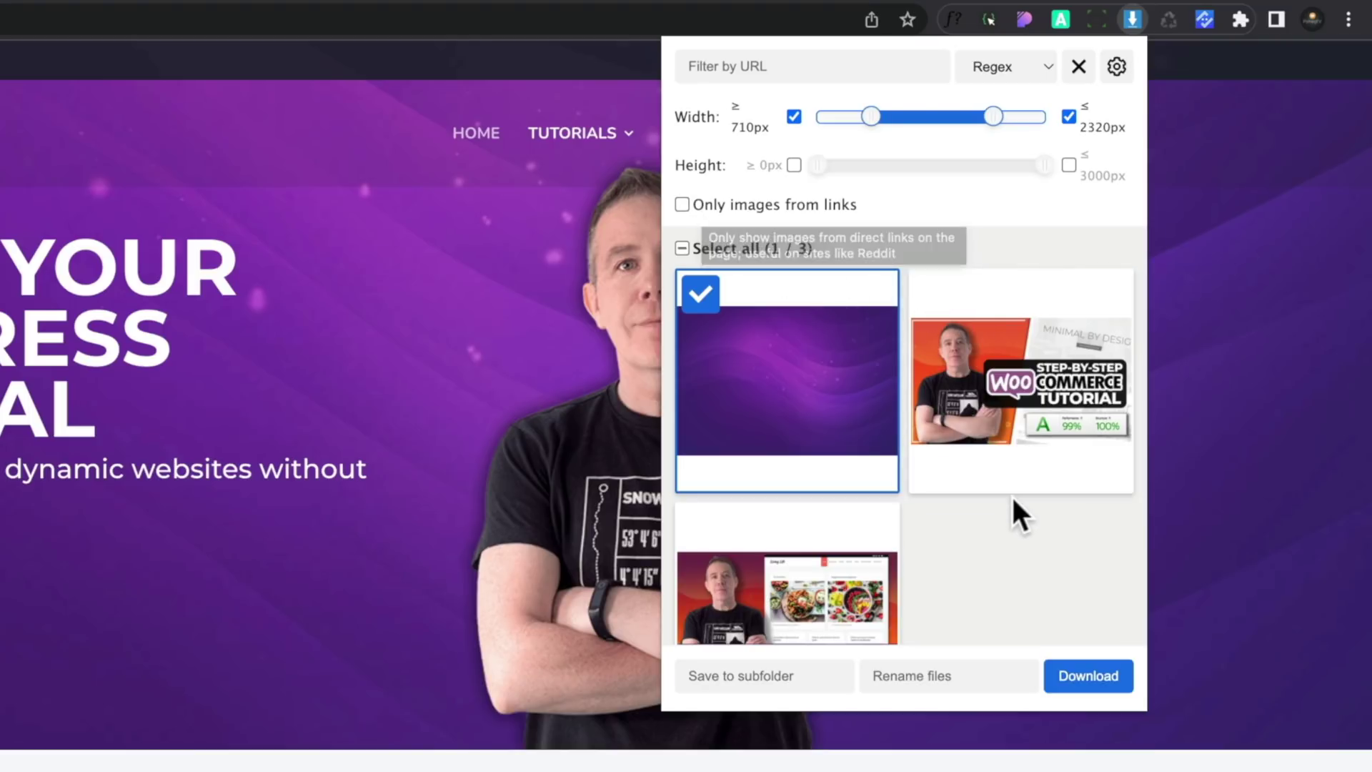
scroll(1010, 495, "down", 2)
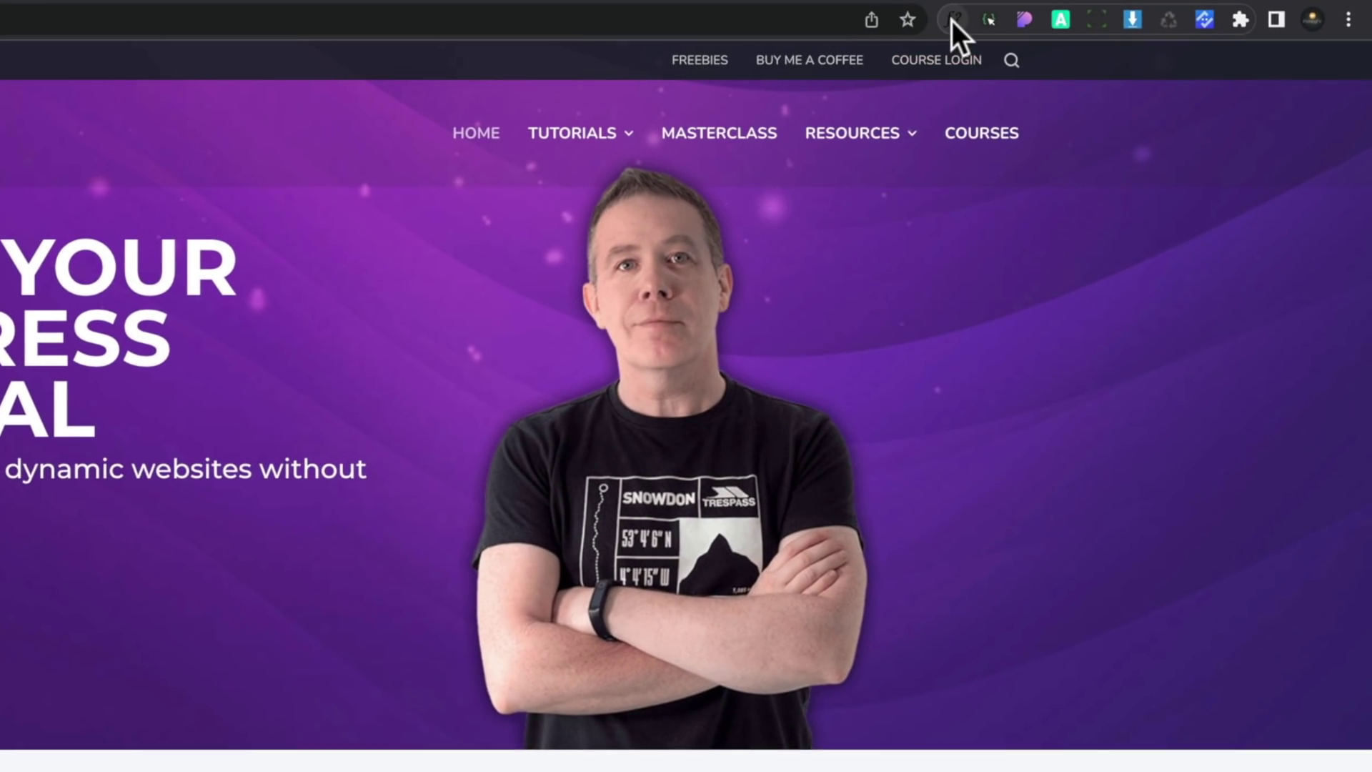
Use WhatFont to read the heading (Montserrat 700, 70px) and video title (Nunito 600) fonts, then turn it off.
left_click(1011, 29)
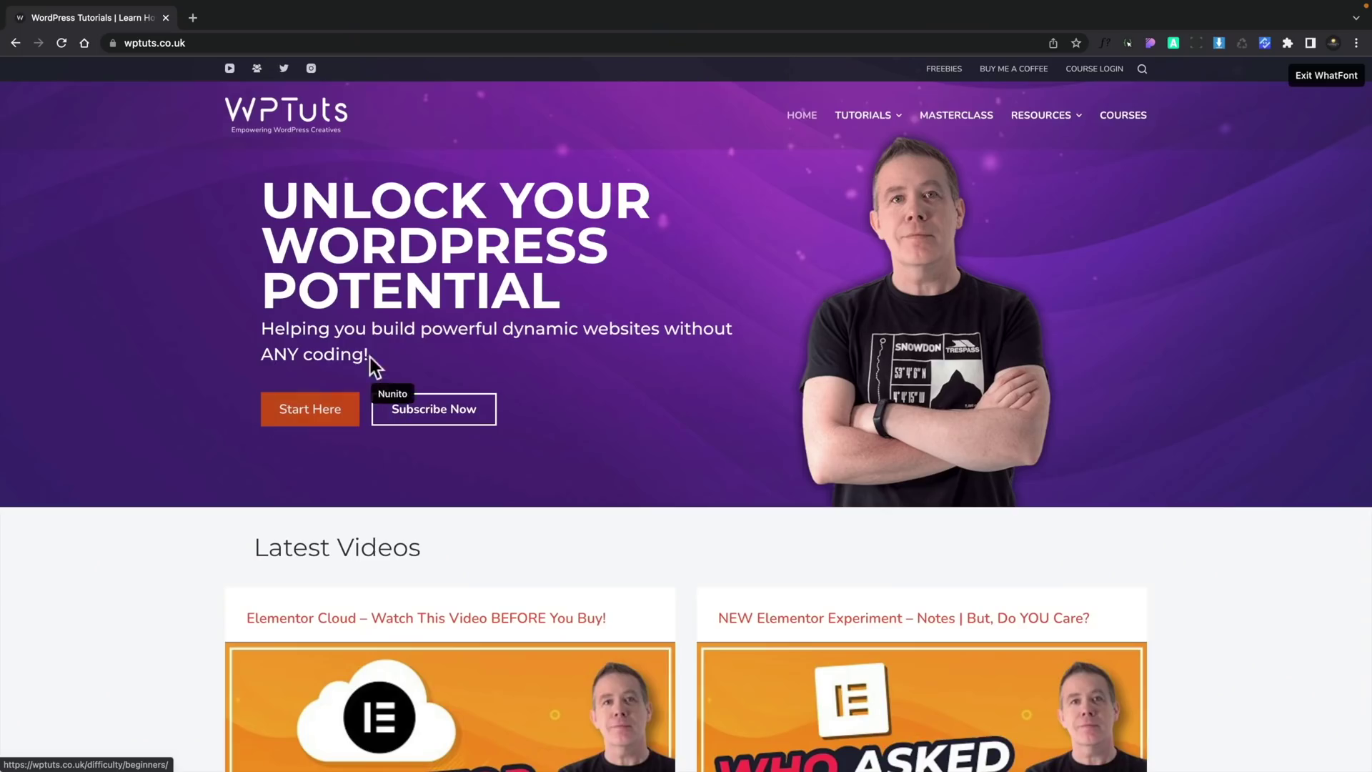
left_click(376, 296)
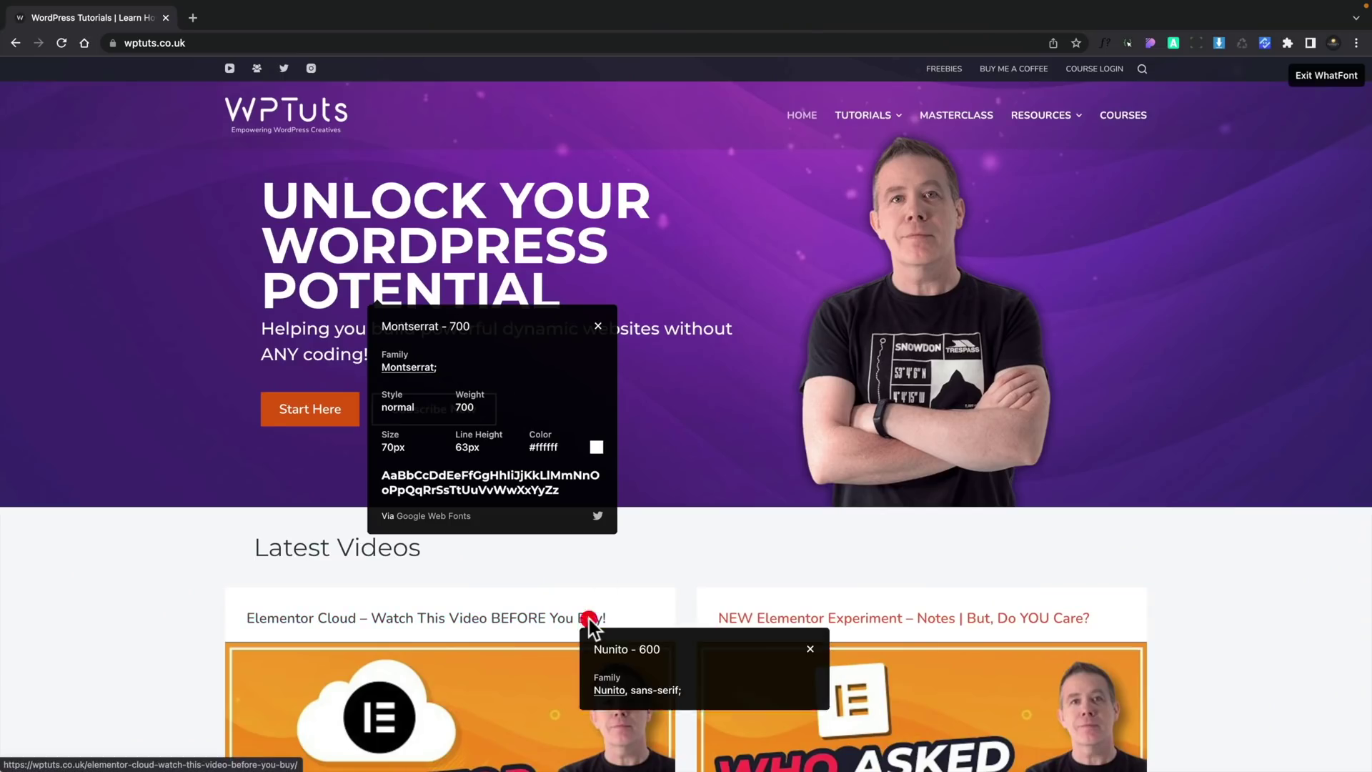
scroll(589, 620, "down", 3)
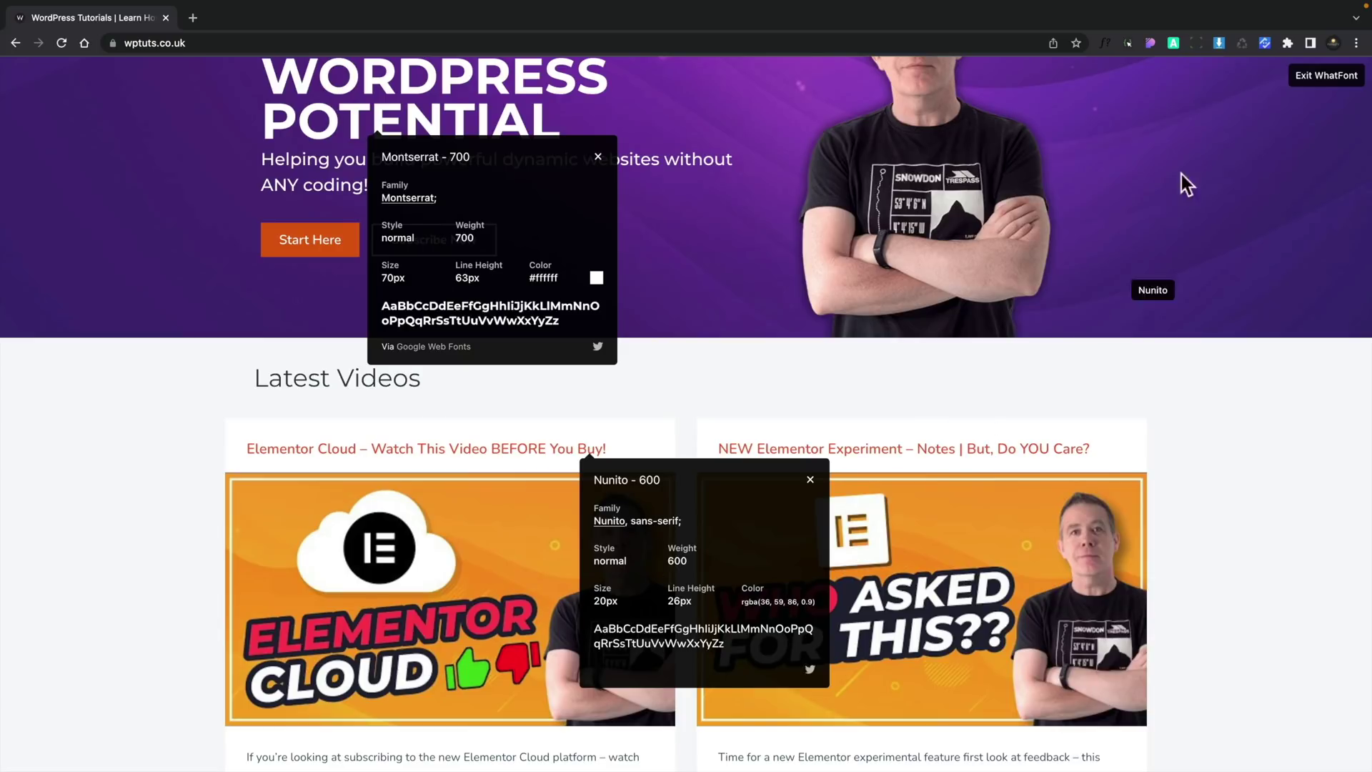
left_click(1104, 43)
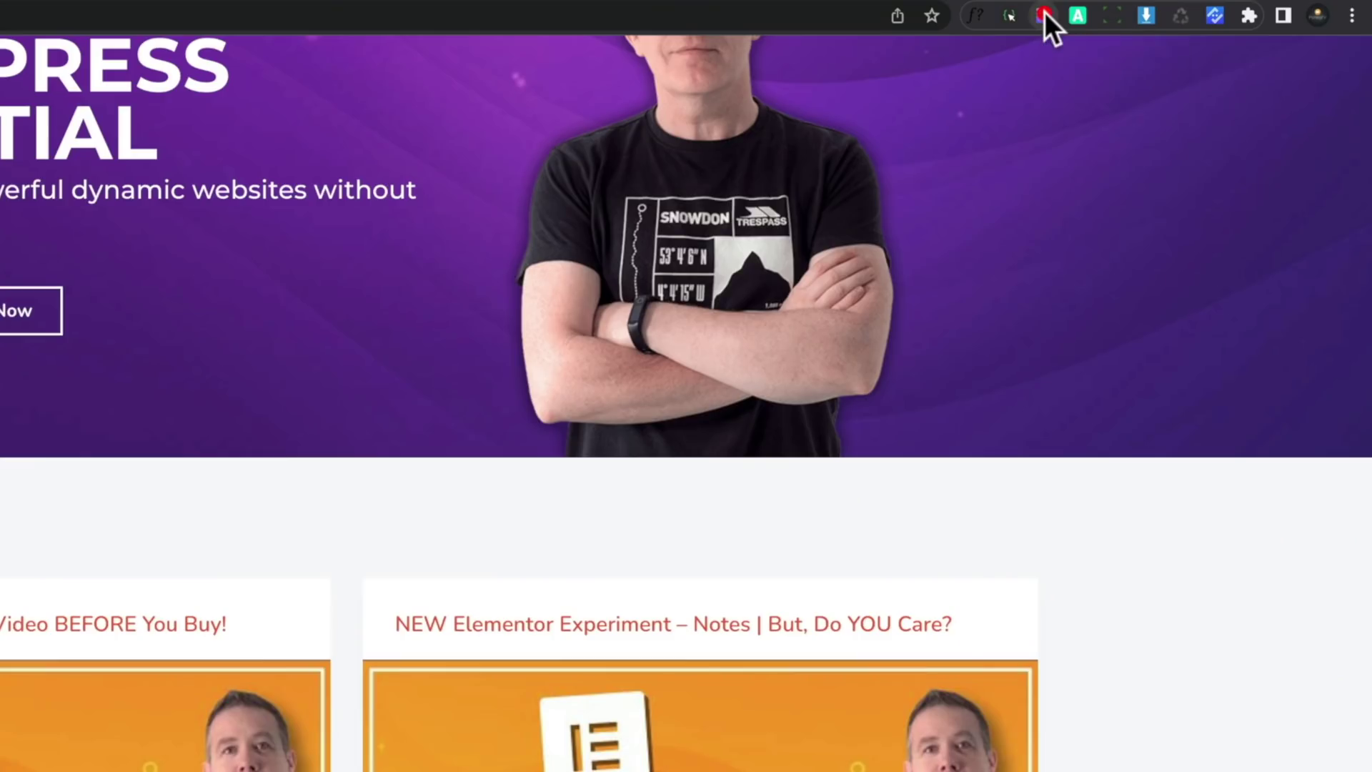
Open CSS Peeper's General panel showing Montserrat, Nunito, a 588kb CSS file and 2.3s load time.
left_click(1044, 11)
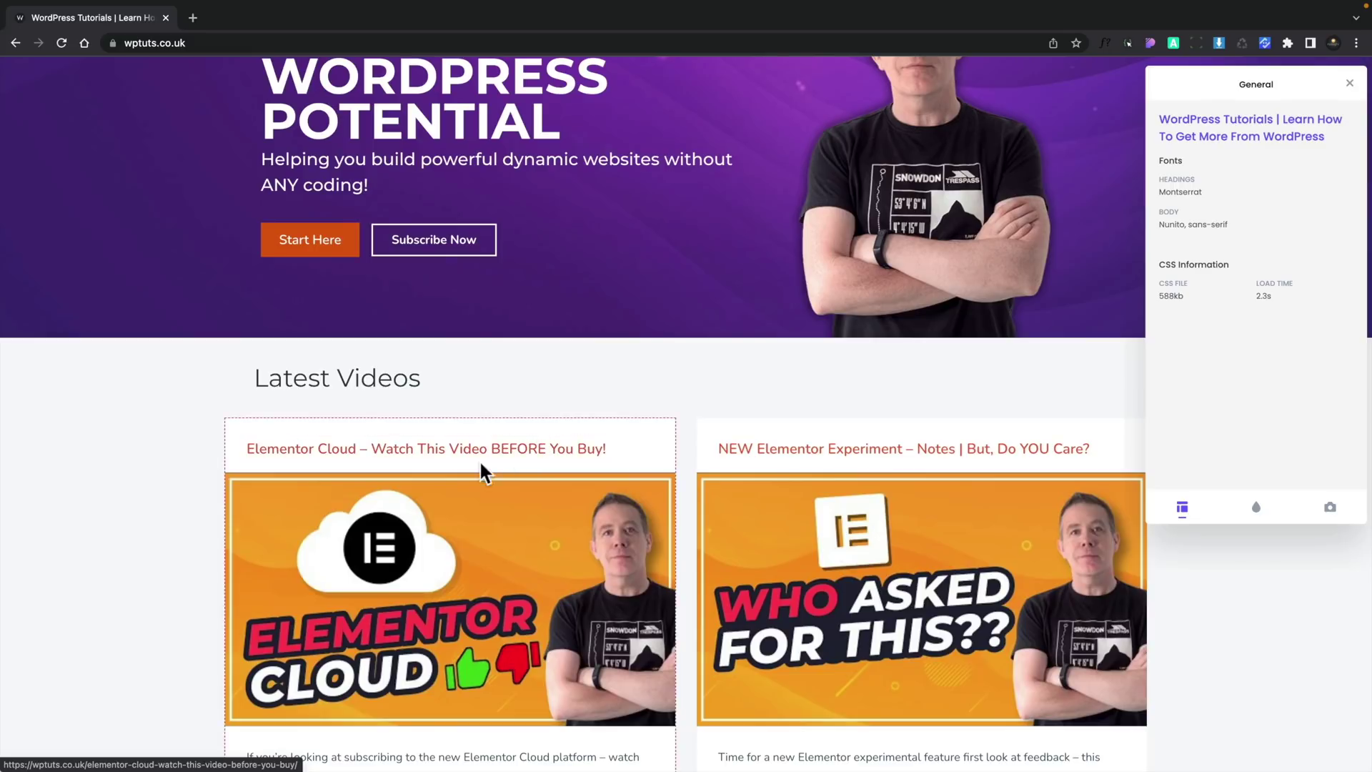
scroll(392, 344, "up", 3)
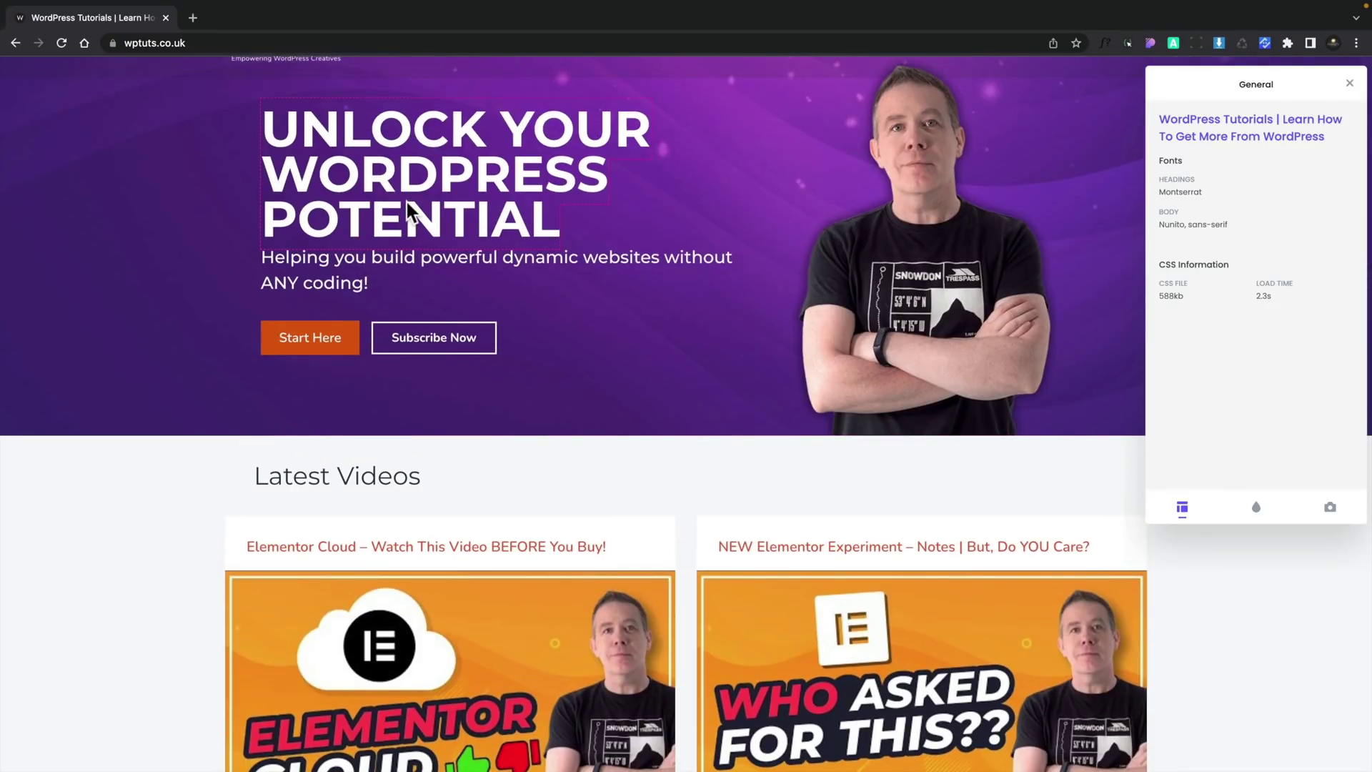
left_click(406, 203)
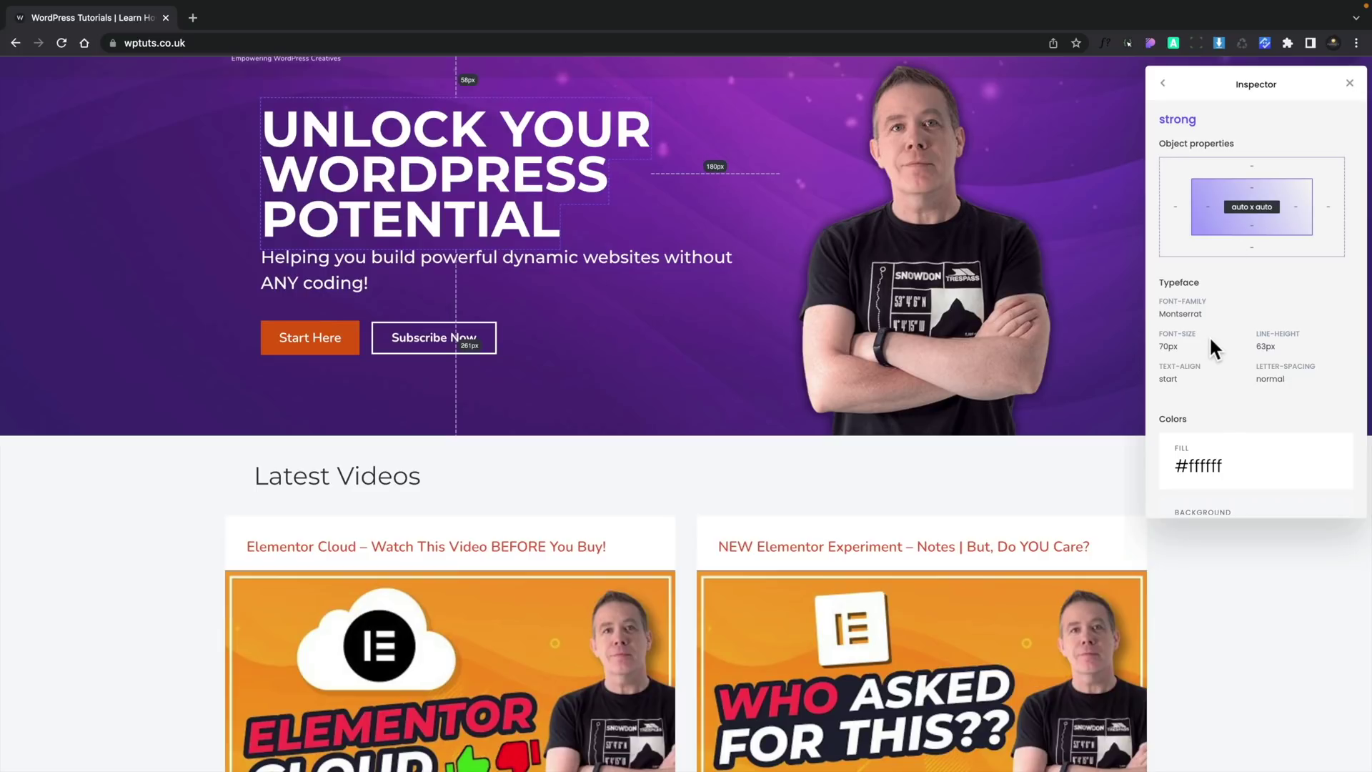
scroll(1209, 372, "down", 5)
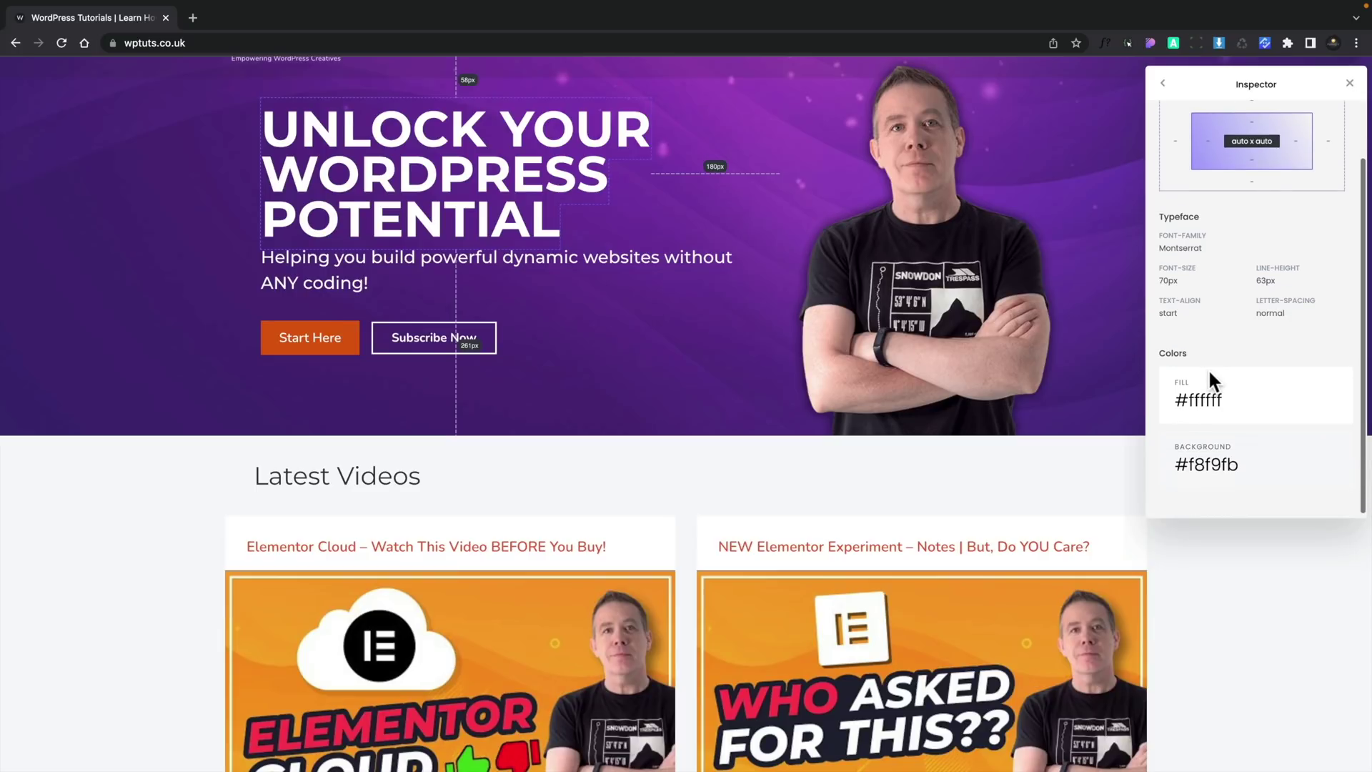
scroll(1210, 372, "up", 3)
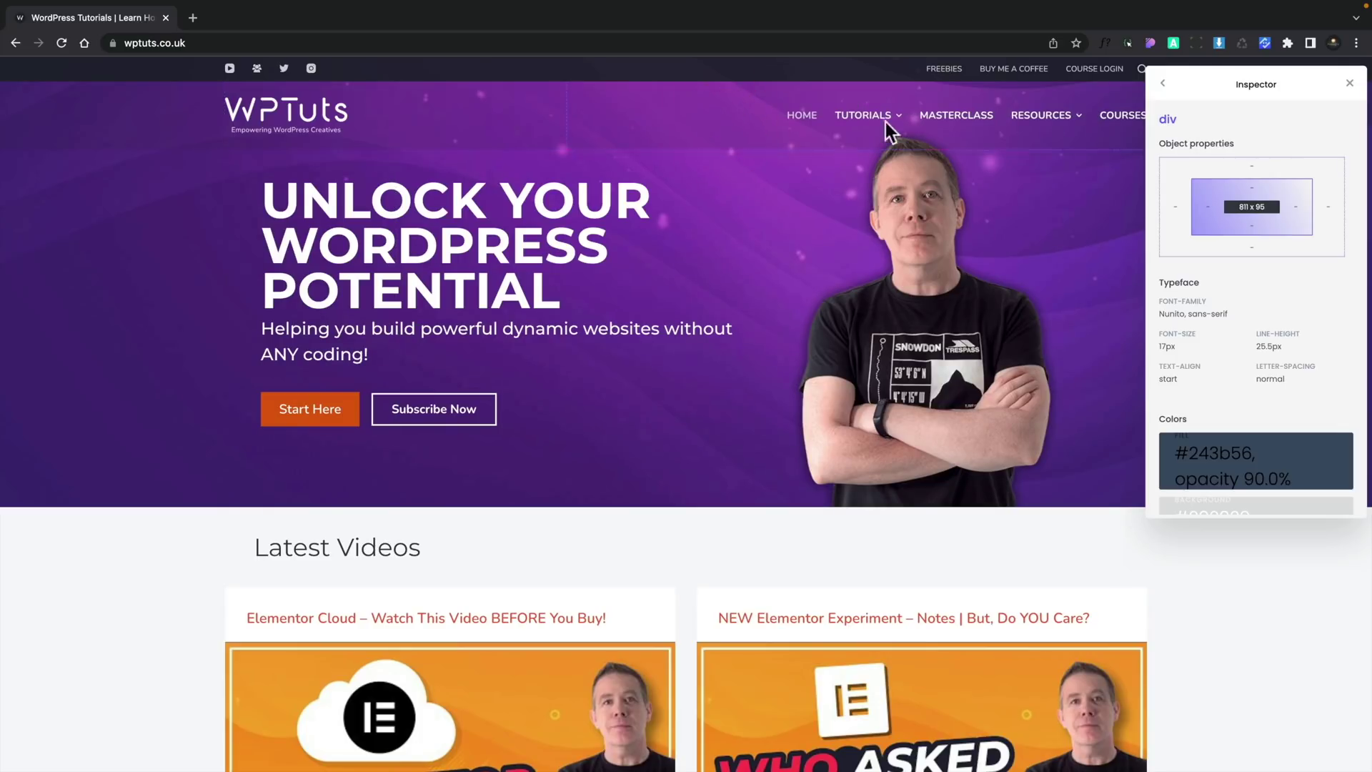
scroll(1256, 319, "down", 3)
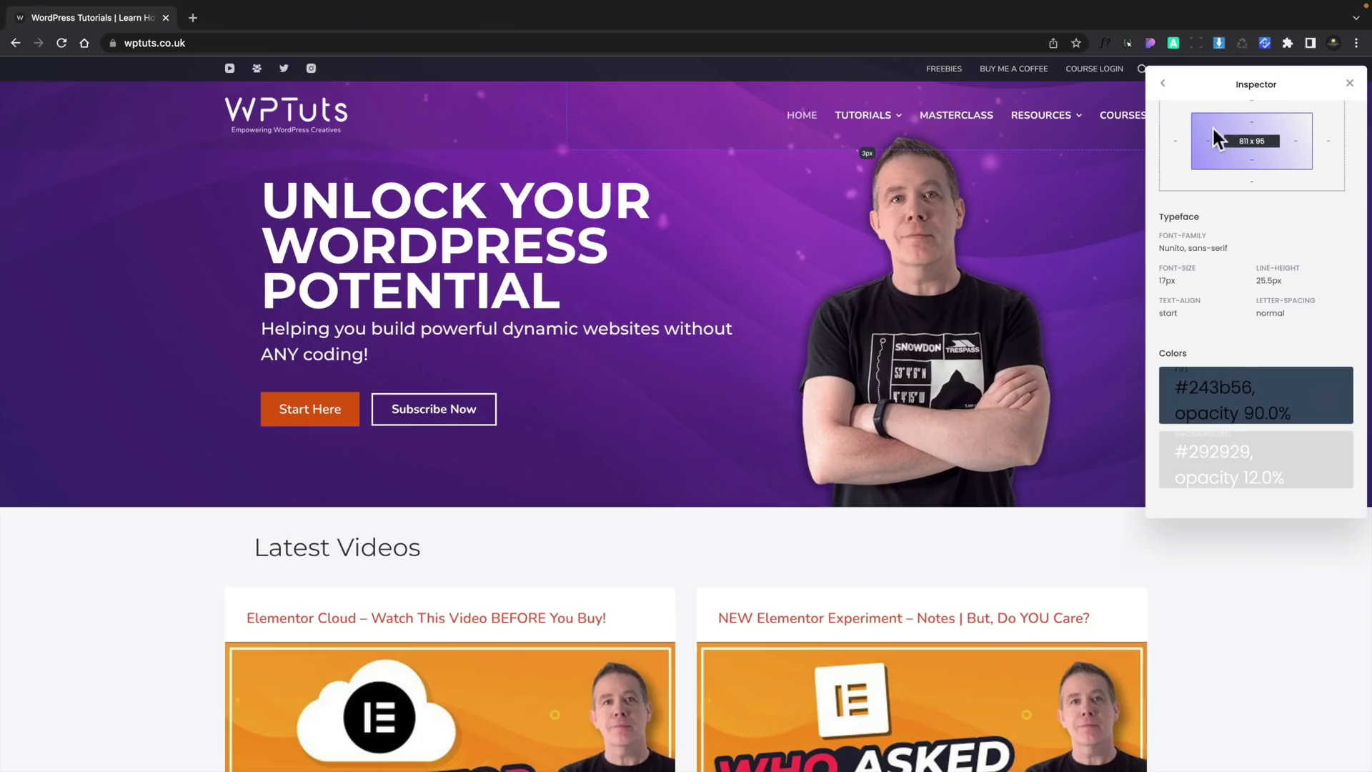
left_click(1163, 84)
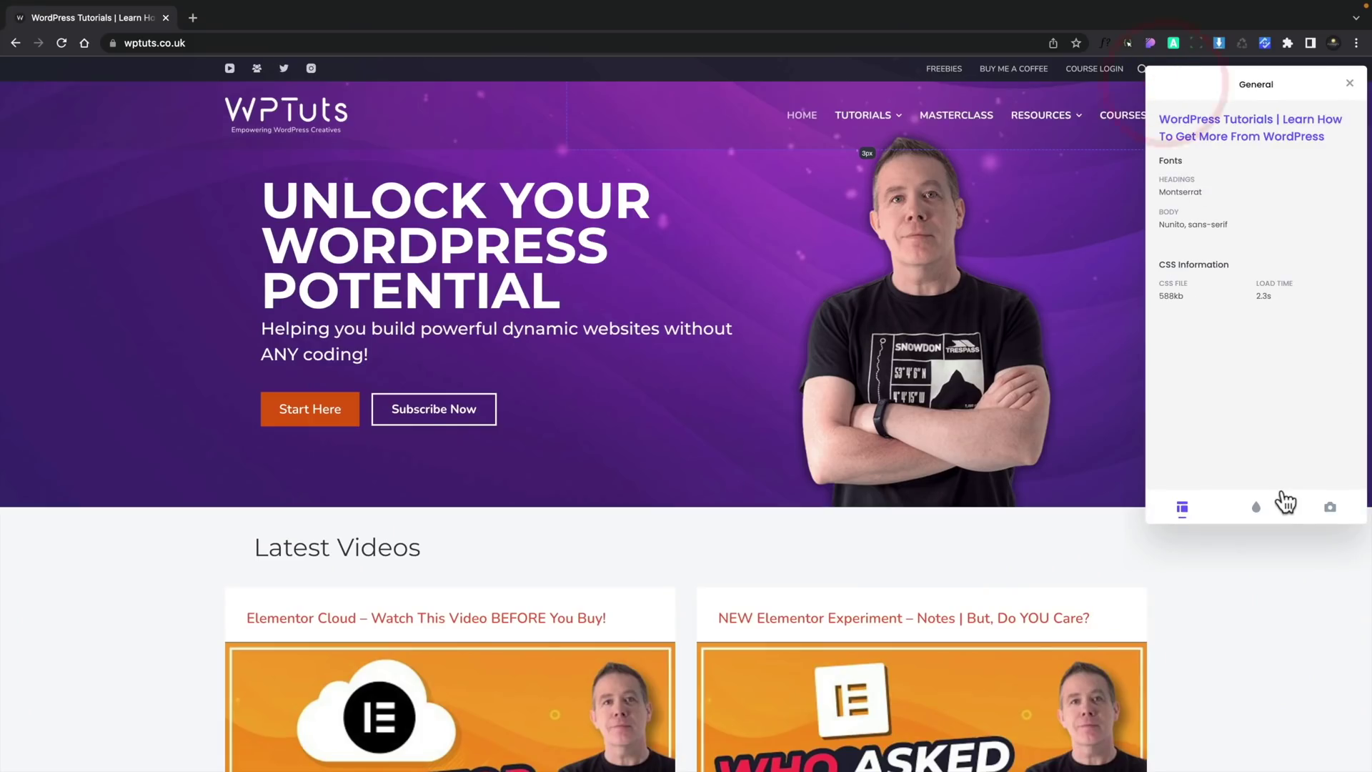
Open CSS Peeper's Colors tab listing every colour used on the page.
left_click(1257, 509)
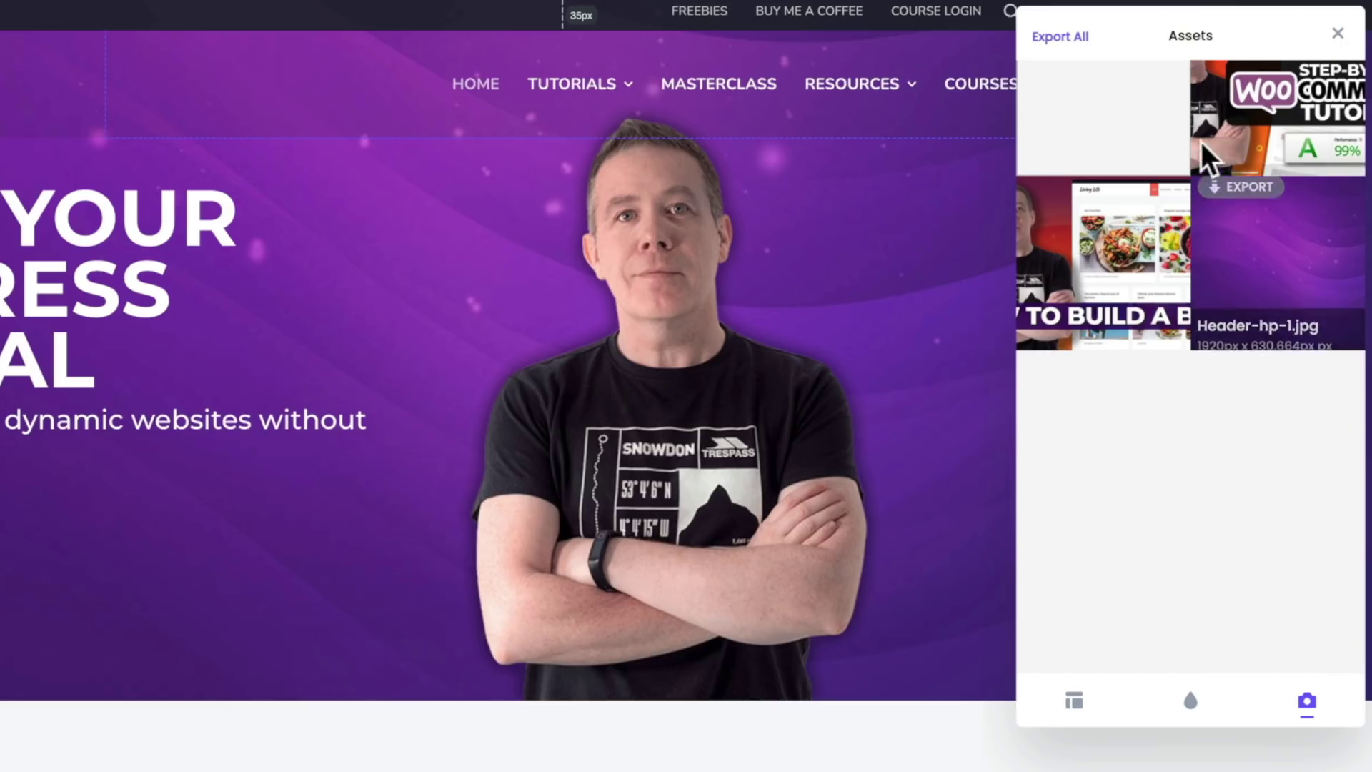
Reveal the Export button on the Header-hp-1.jpg image in CSS Peeper's Assets tab.
mouse_move(1230, 208)
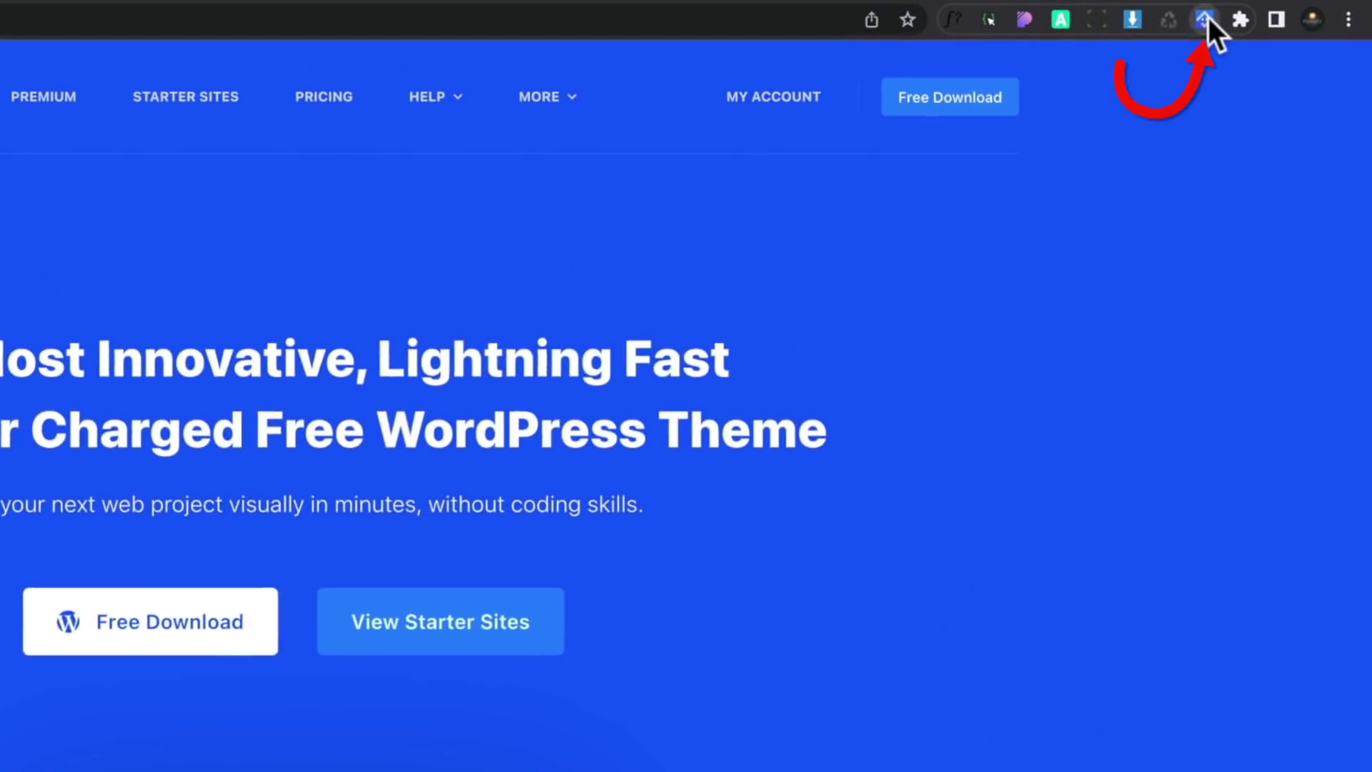
left_click(1209, 22)
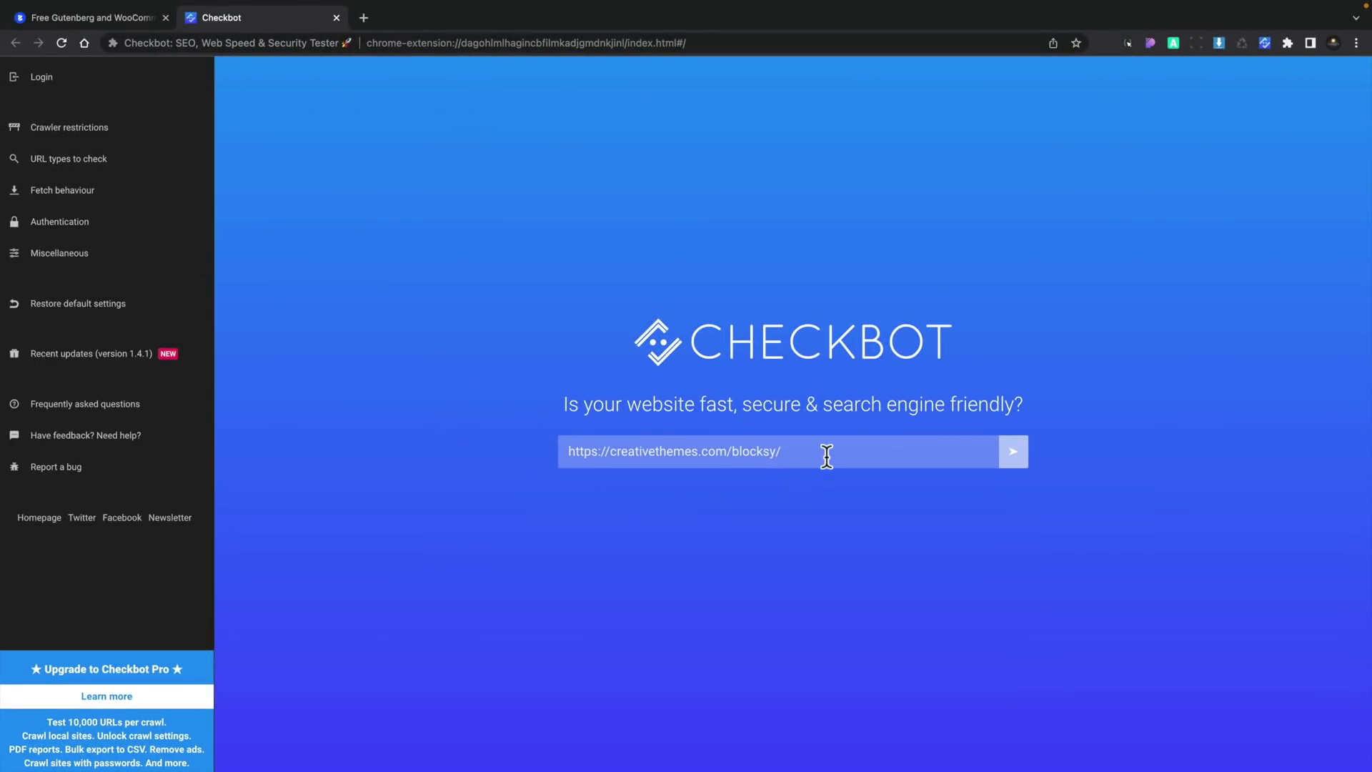
Crawl creativethemes.com/blocksy in Checkbot, scoring 82% overall, 90% SEO, 89% speed and 60% security.
left_click(1014, 454)
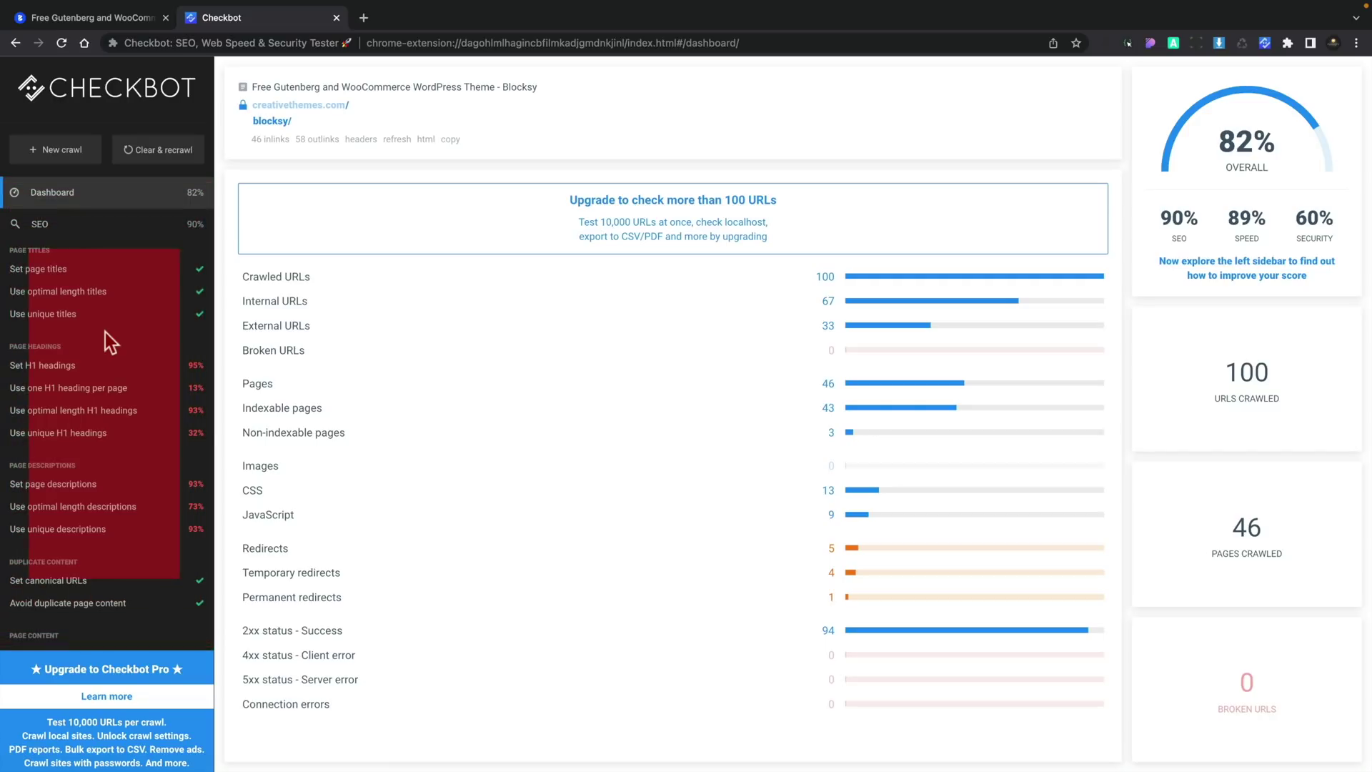
Review the page titles report (46 pass), then open the H1 headings report flagging Account and Blog.
left_click(39, 269)
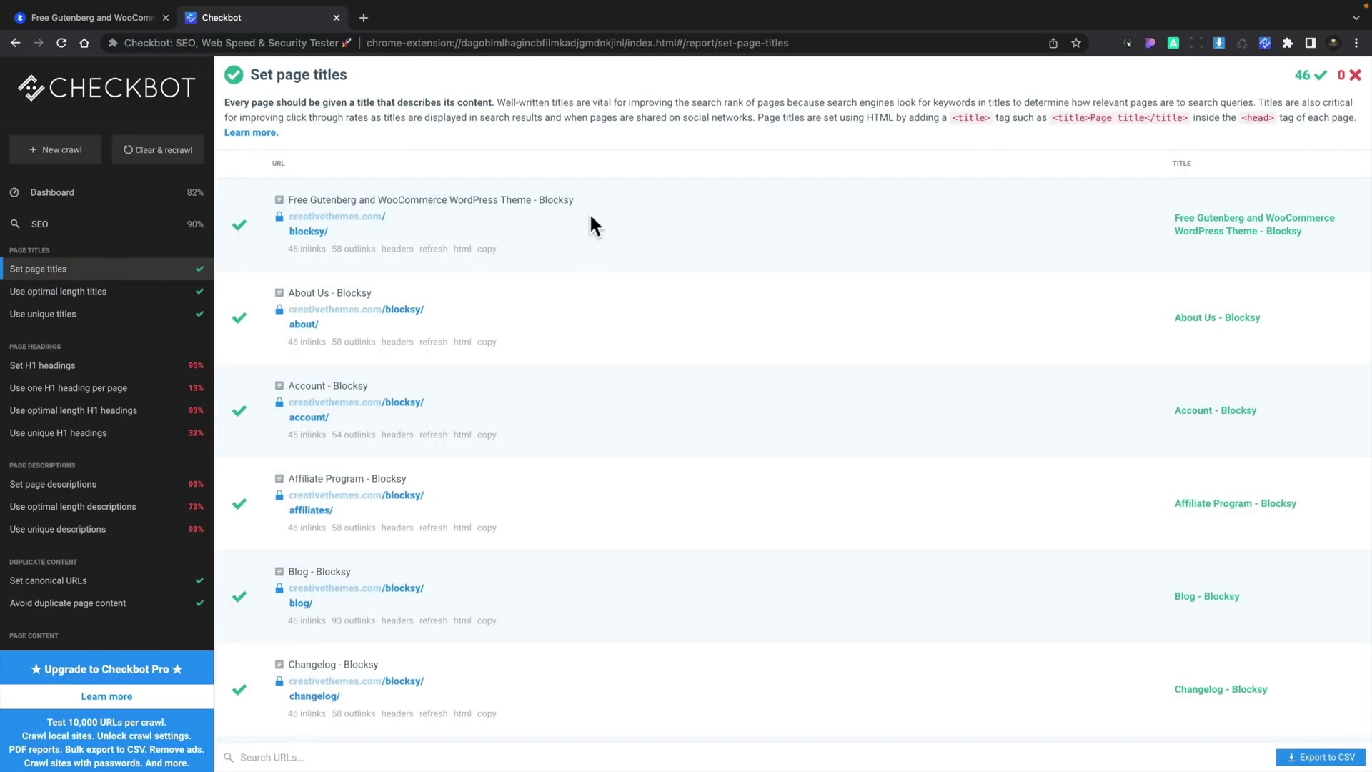
scroll(630, 373, "down", 1)
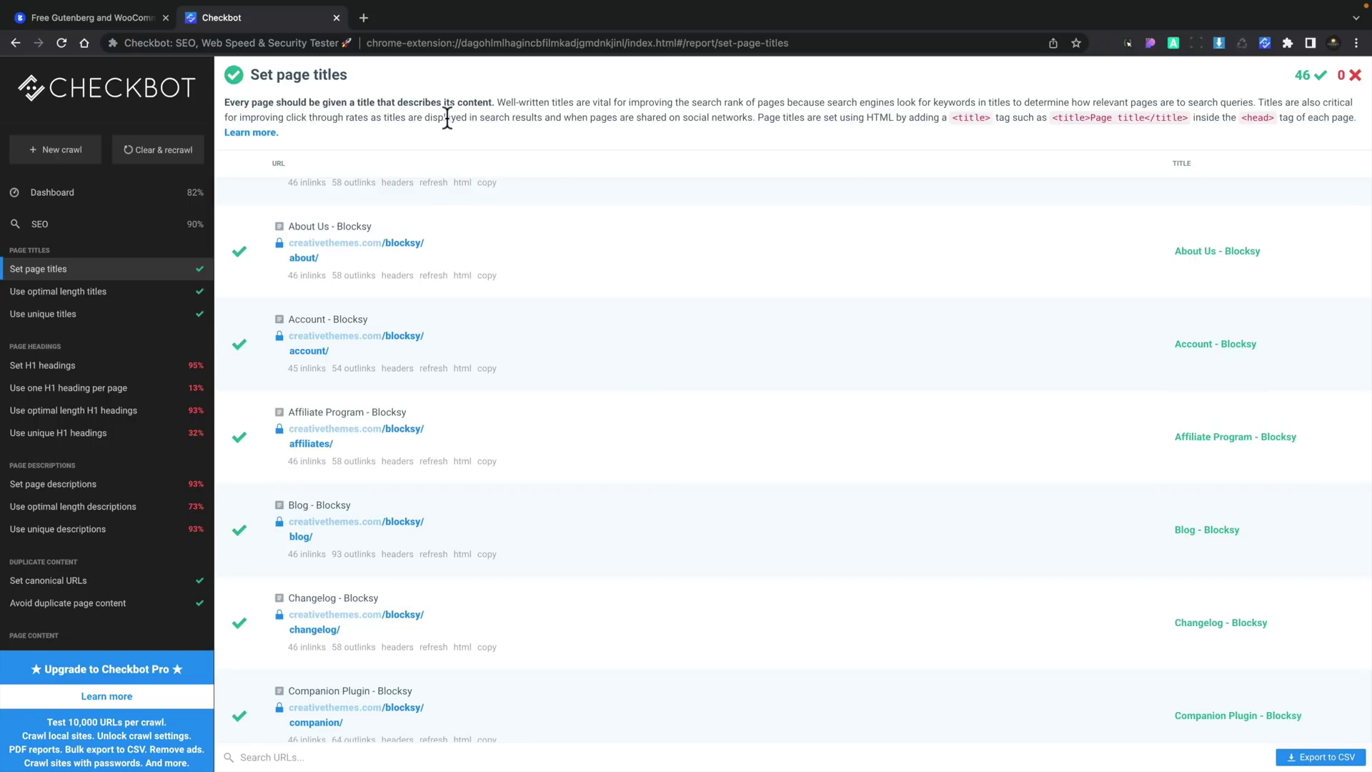
mouse_move(671, 769)
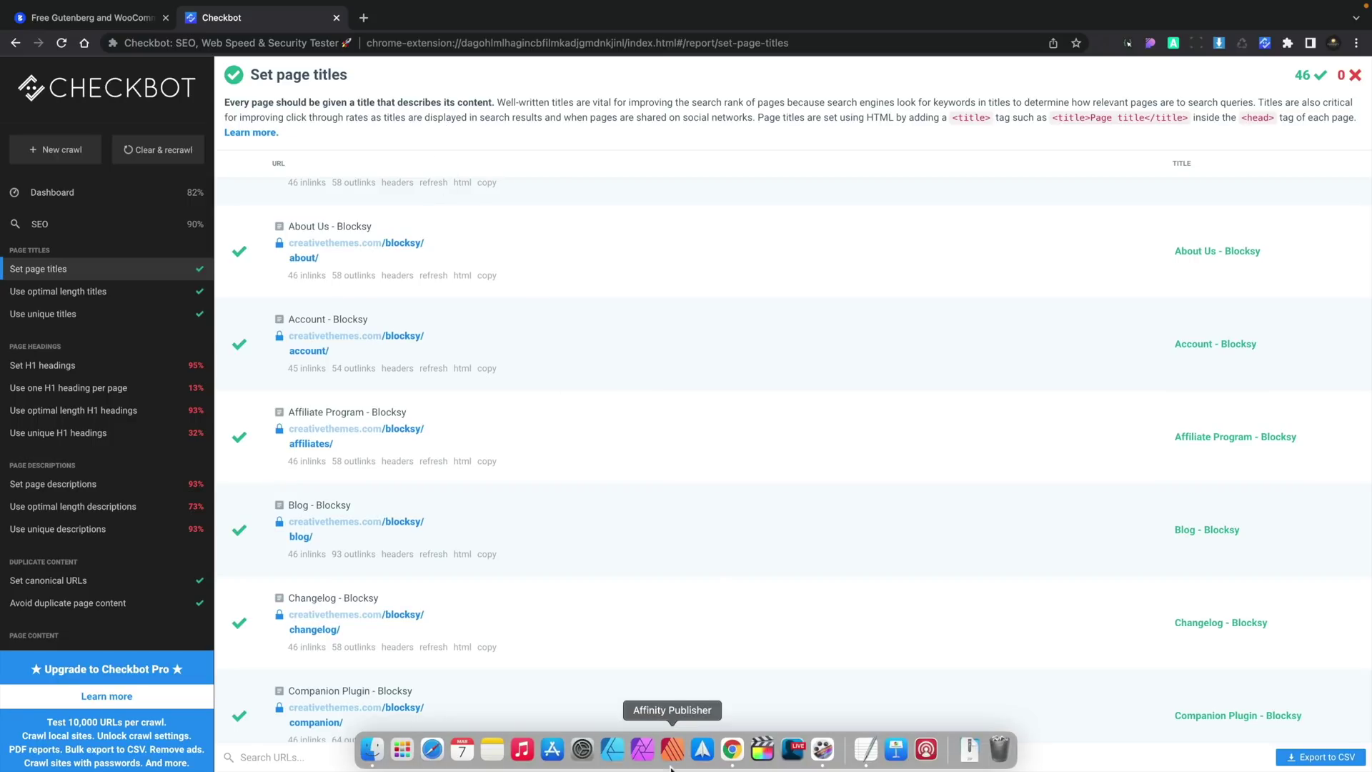
scroll(705, 564, "down", 18)
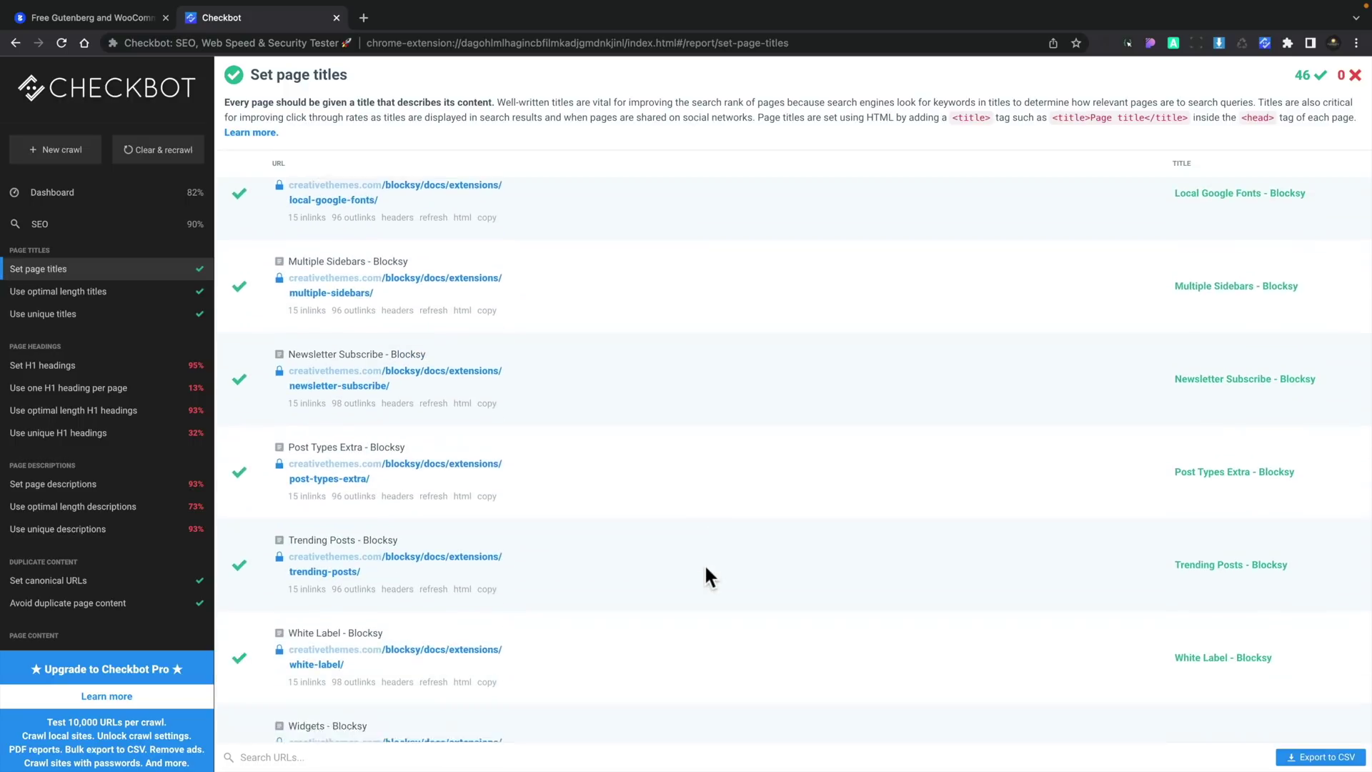
scroll(704, 563, "down", 14)
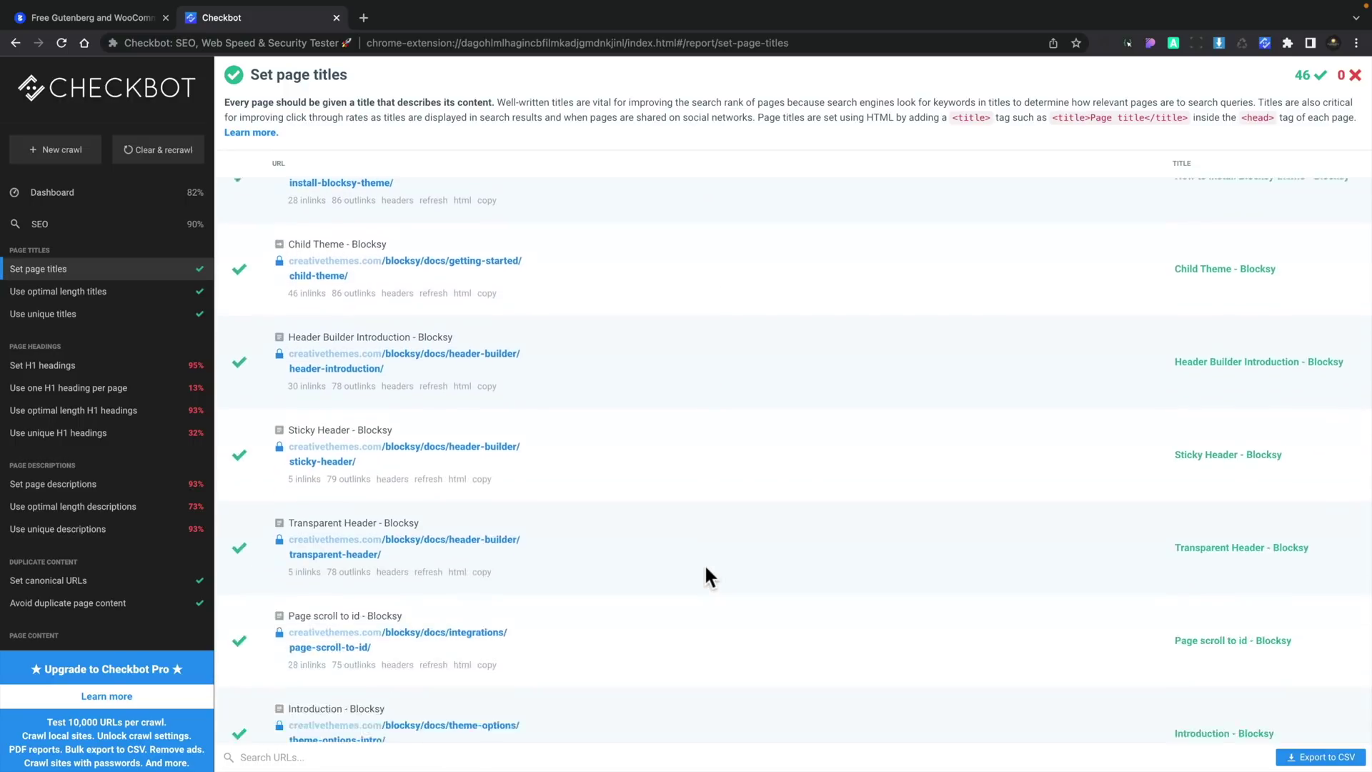
scroll(705, 563, "down", 3)
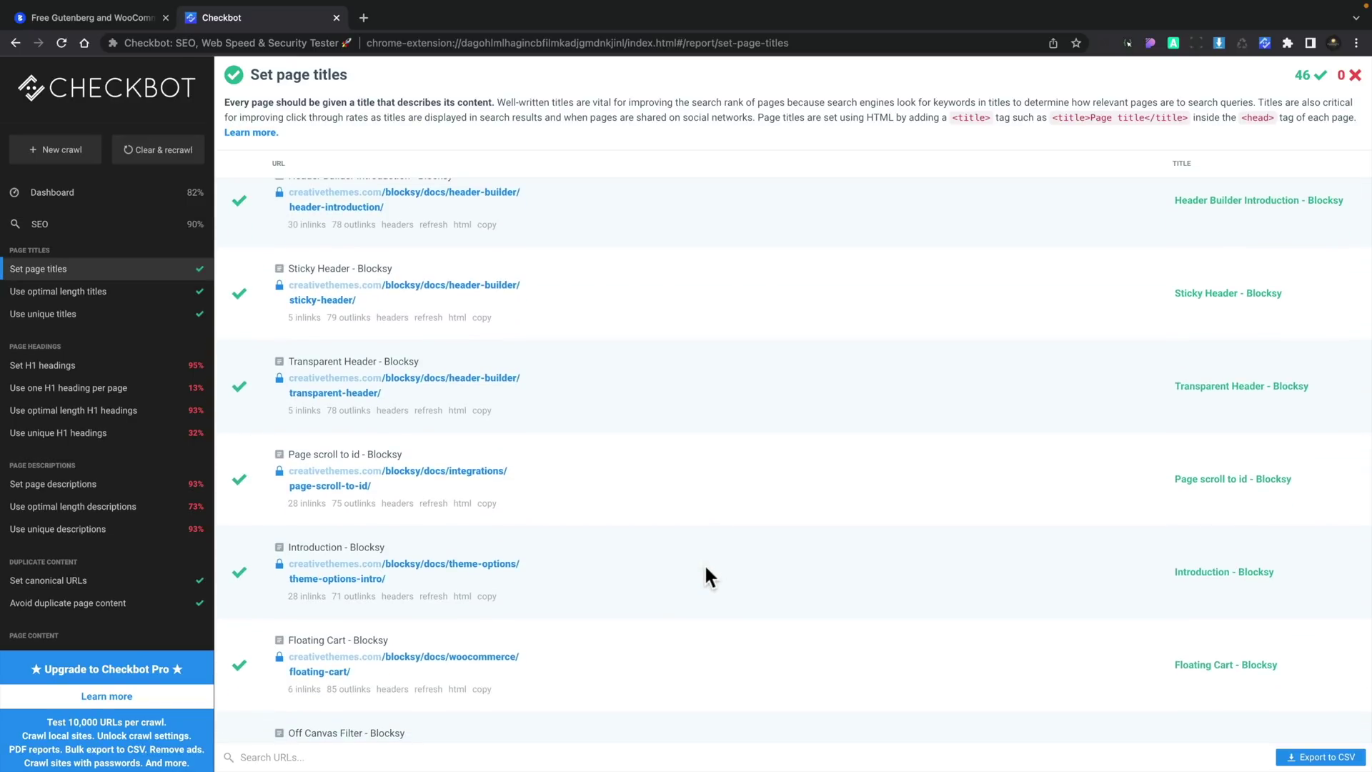
left_click(48, 366)
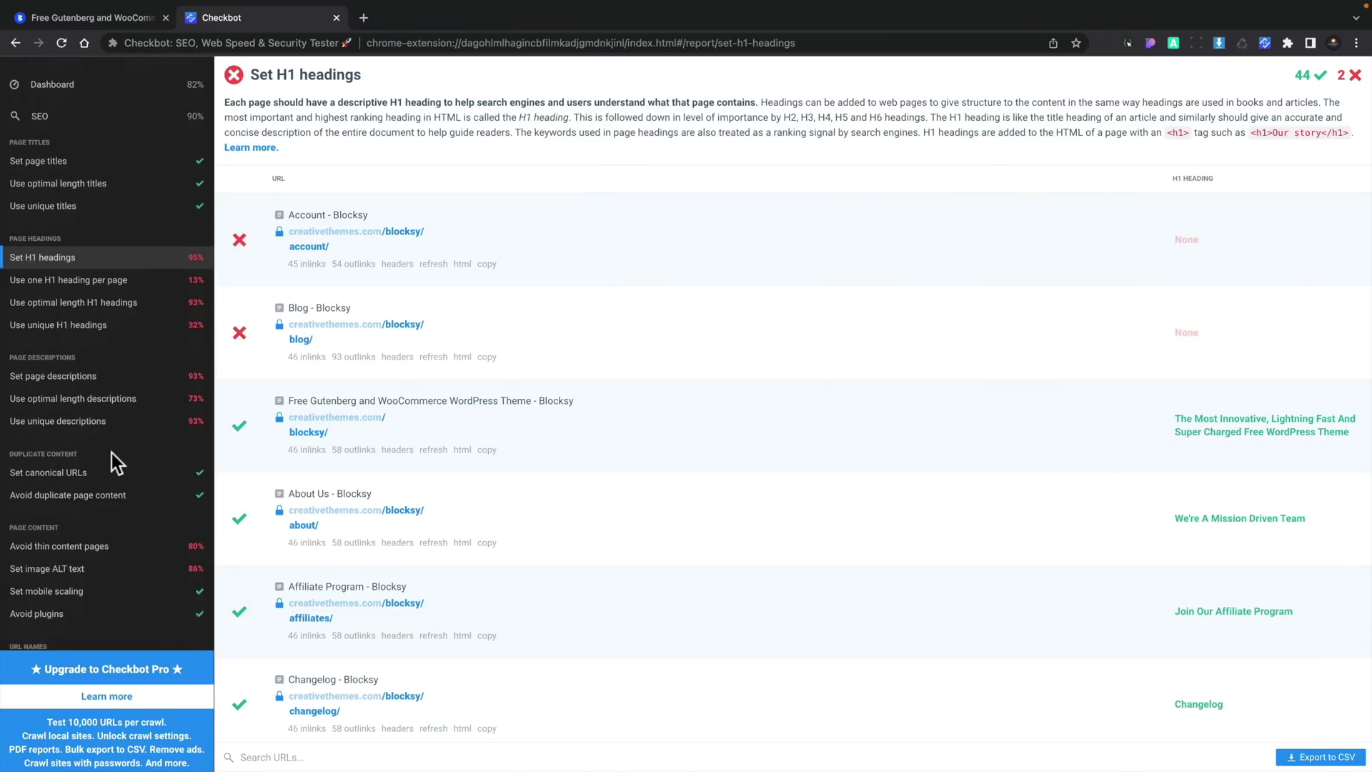
Open the Use valid HTML report under Code Validation, showing 11 pages passing and 35 failing.
scroll(112, 461, "down", 3)
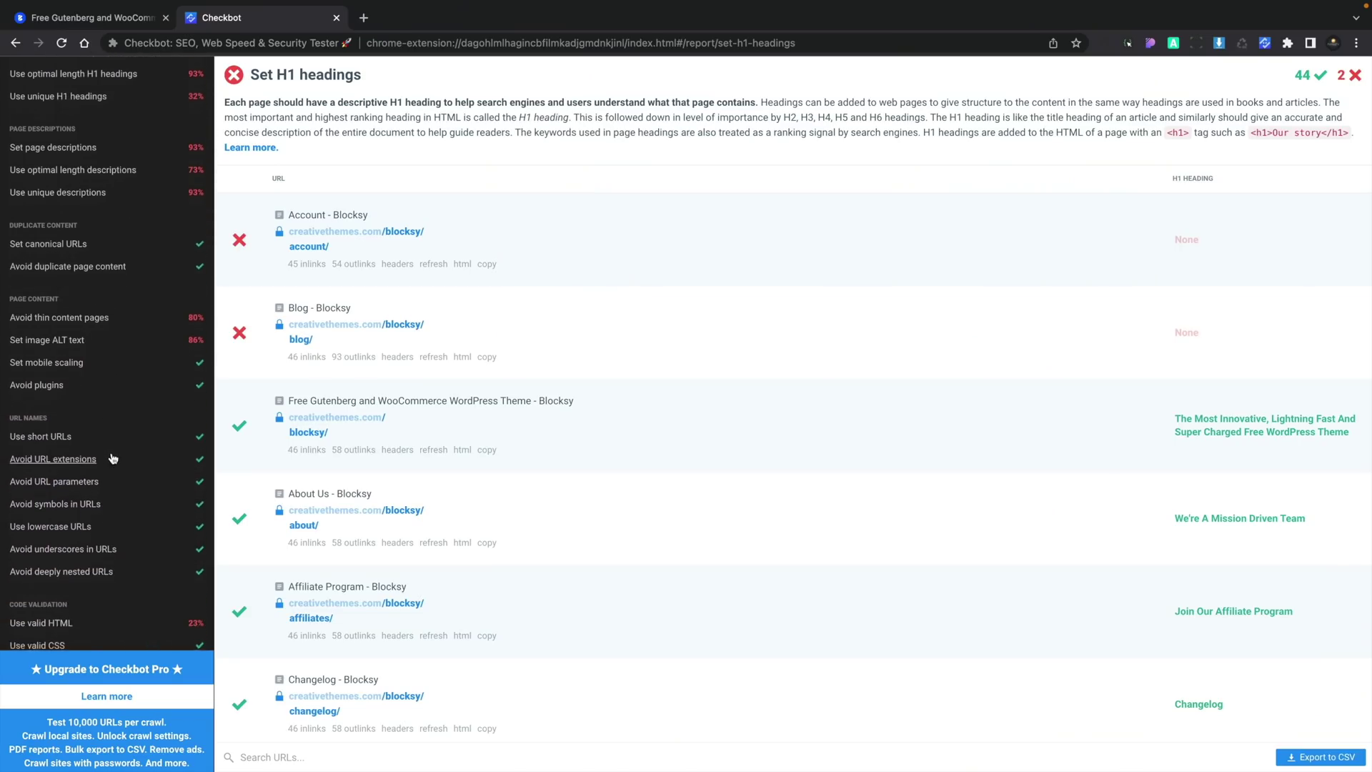
scroll(112, 458, "down", 2)
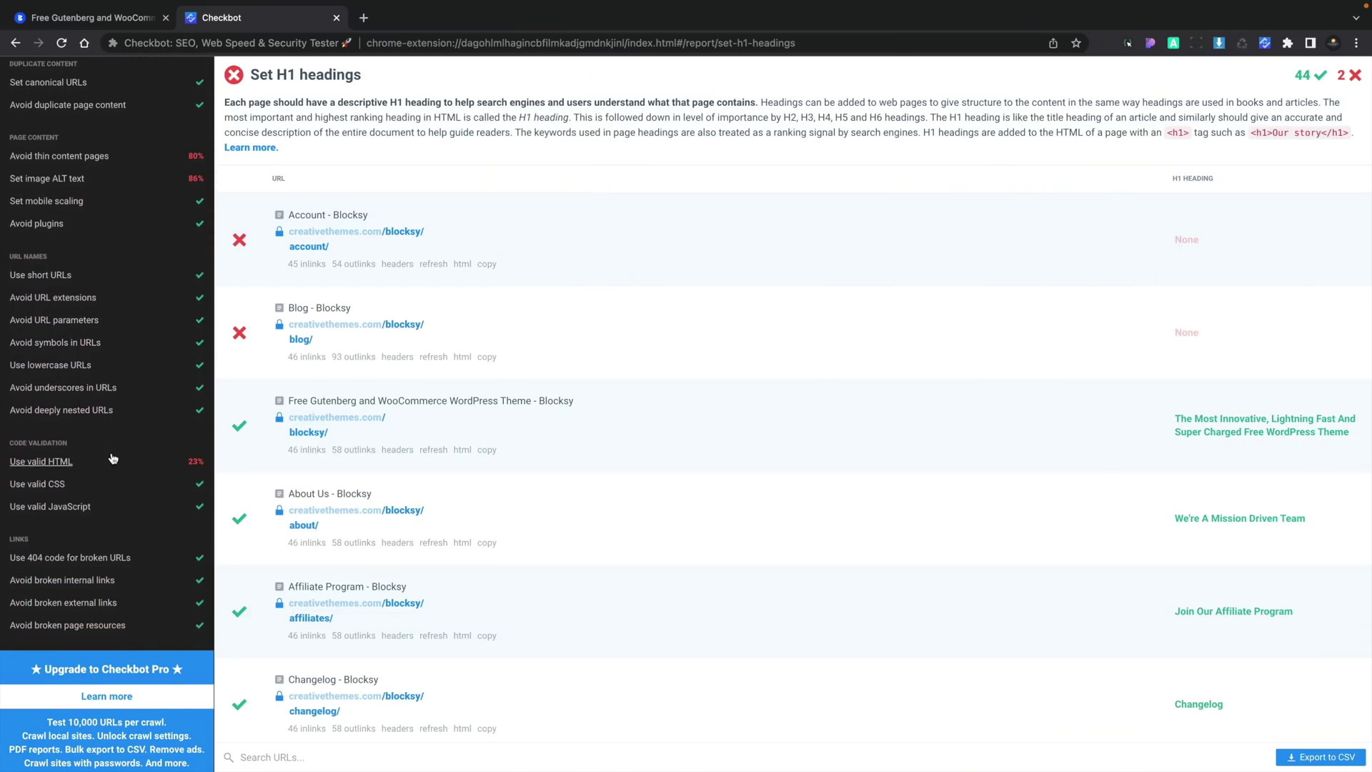
left_click(36, 469)
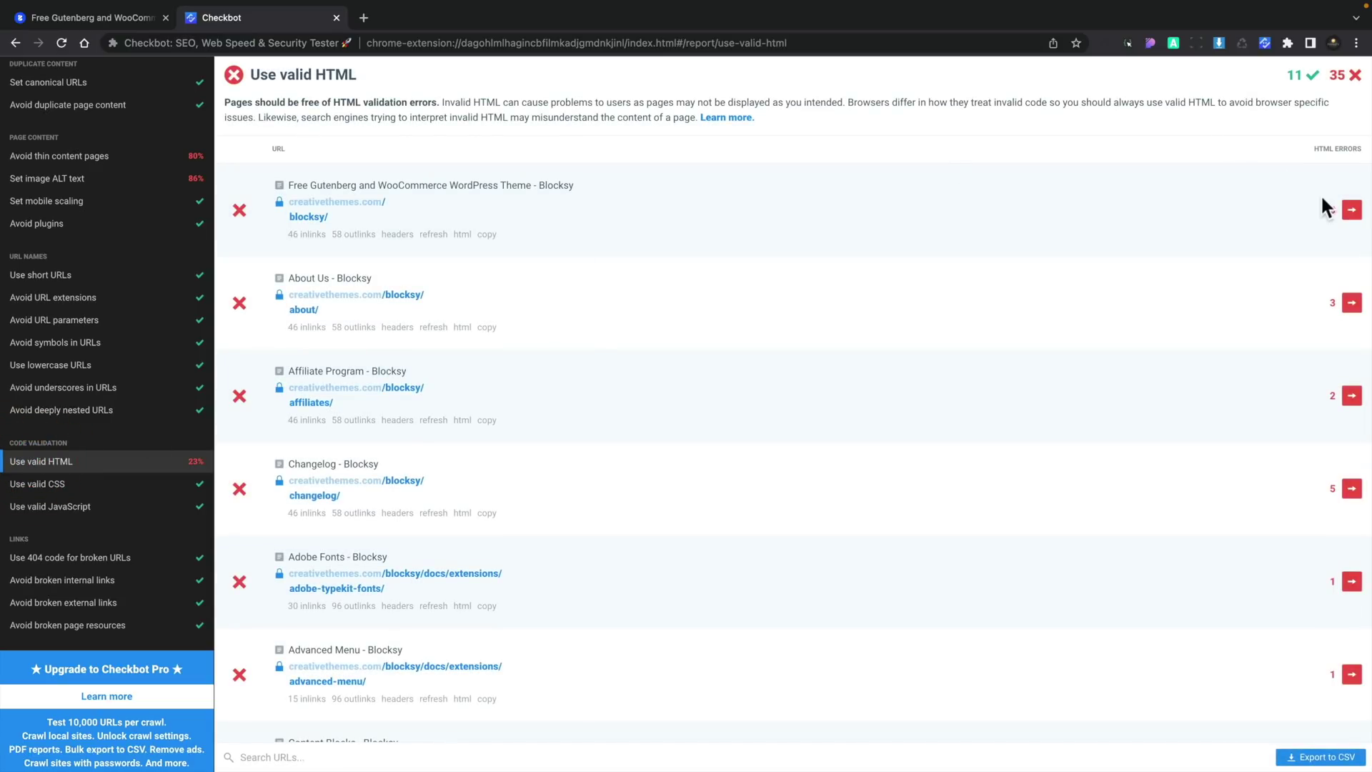
Show the home page's three unescaped-character errors on line 80, columns 33993, 46878 and 53133.
left_click(1350, 213)
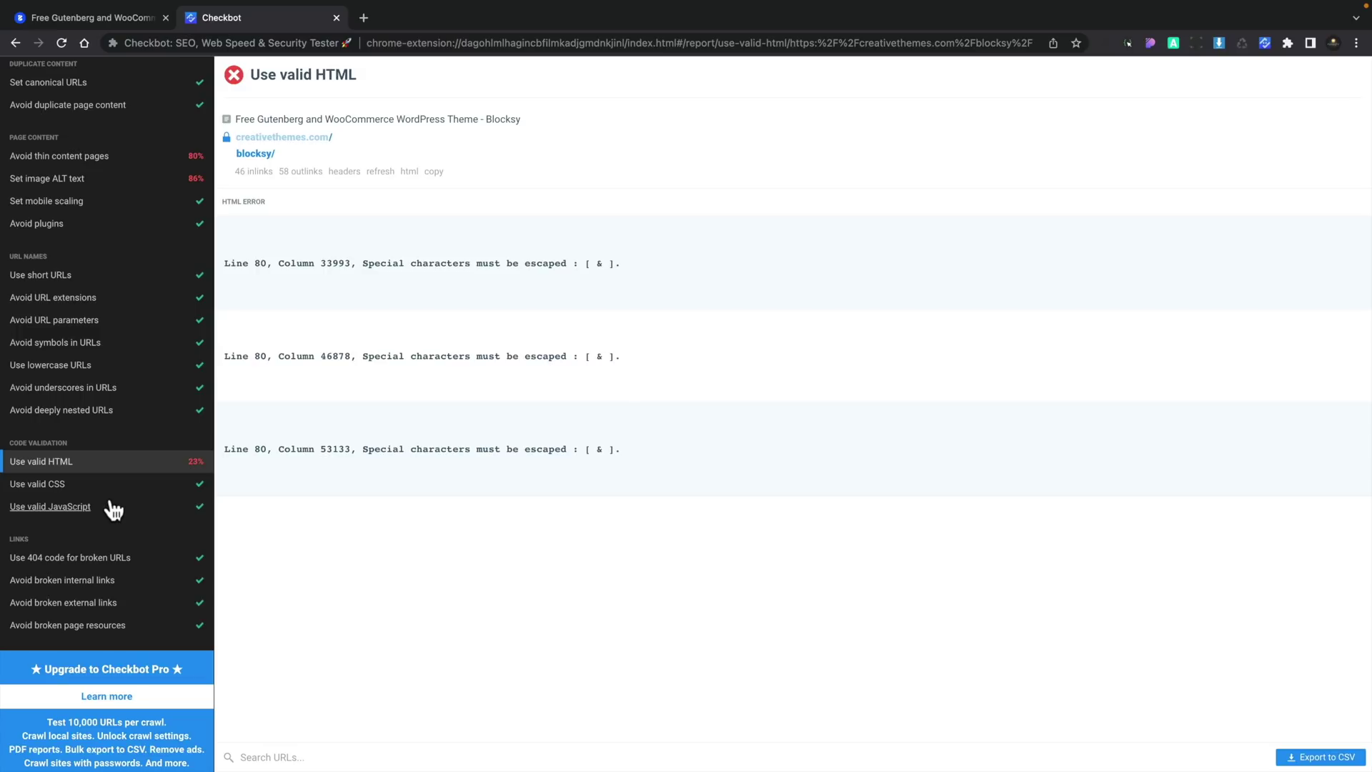
scroll(113, 509, "up", 1)
scroll(112, 509, "down", 5)
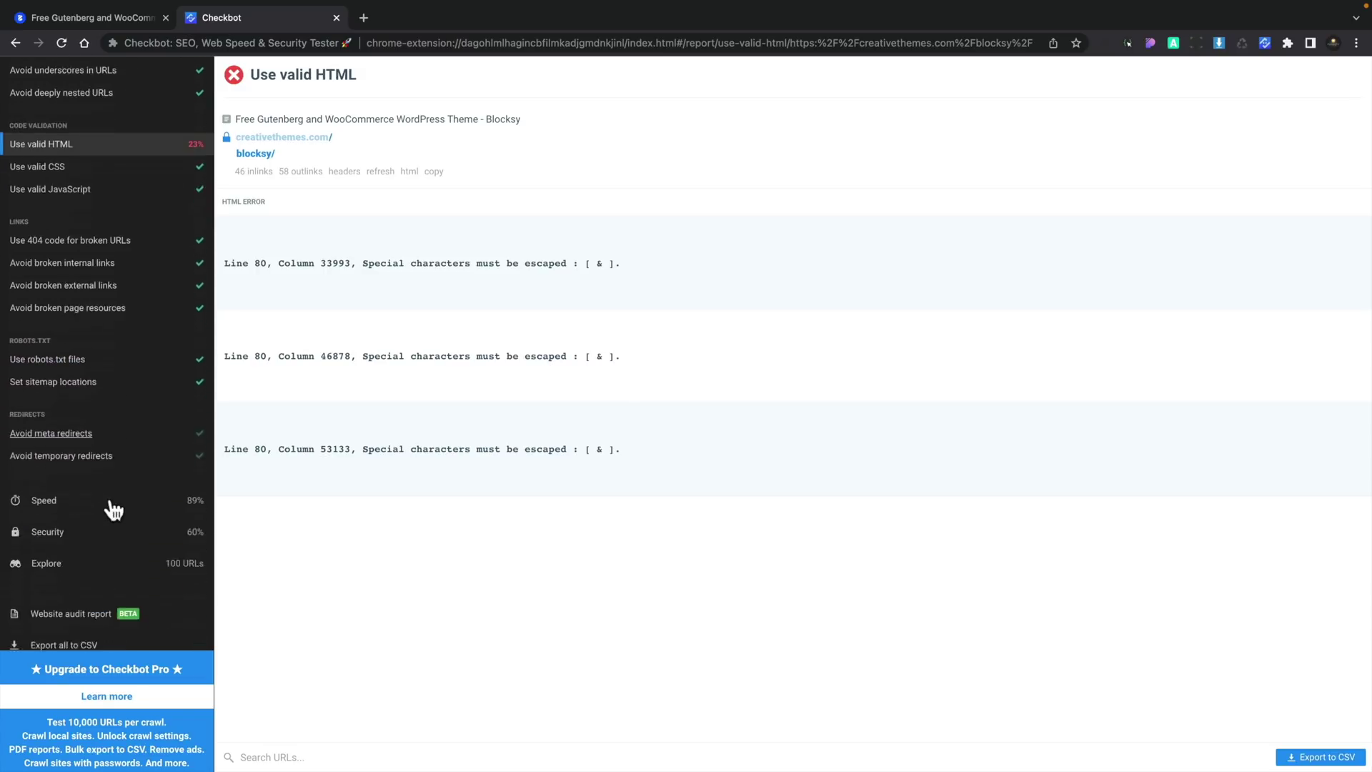
scroll(112, 509, "down", 3)
scroll(110, 504, "up", 8)
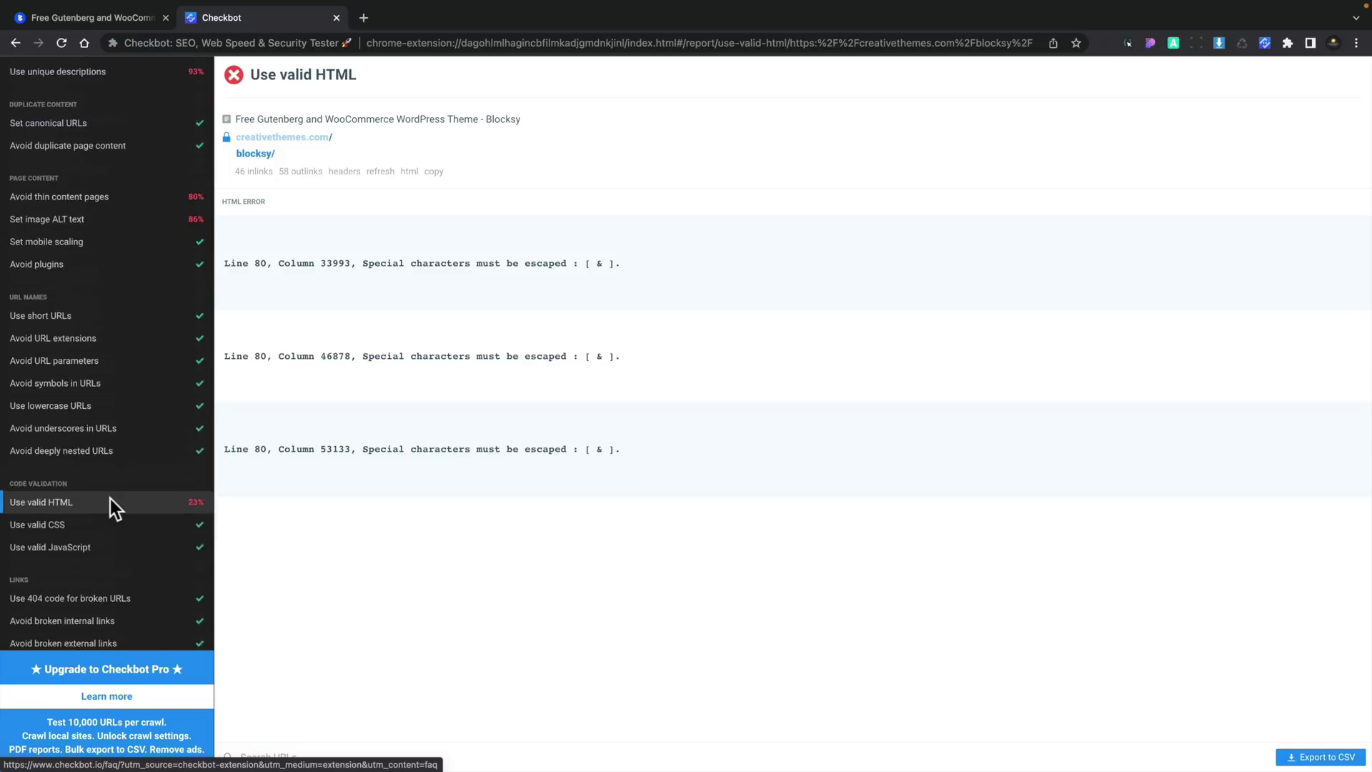
scroll(110, 504, "up", 4)
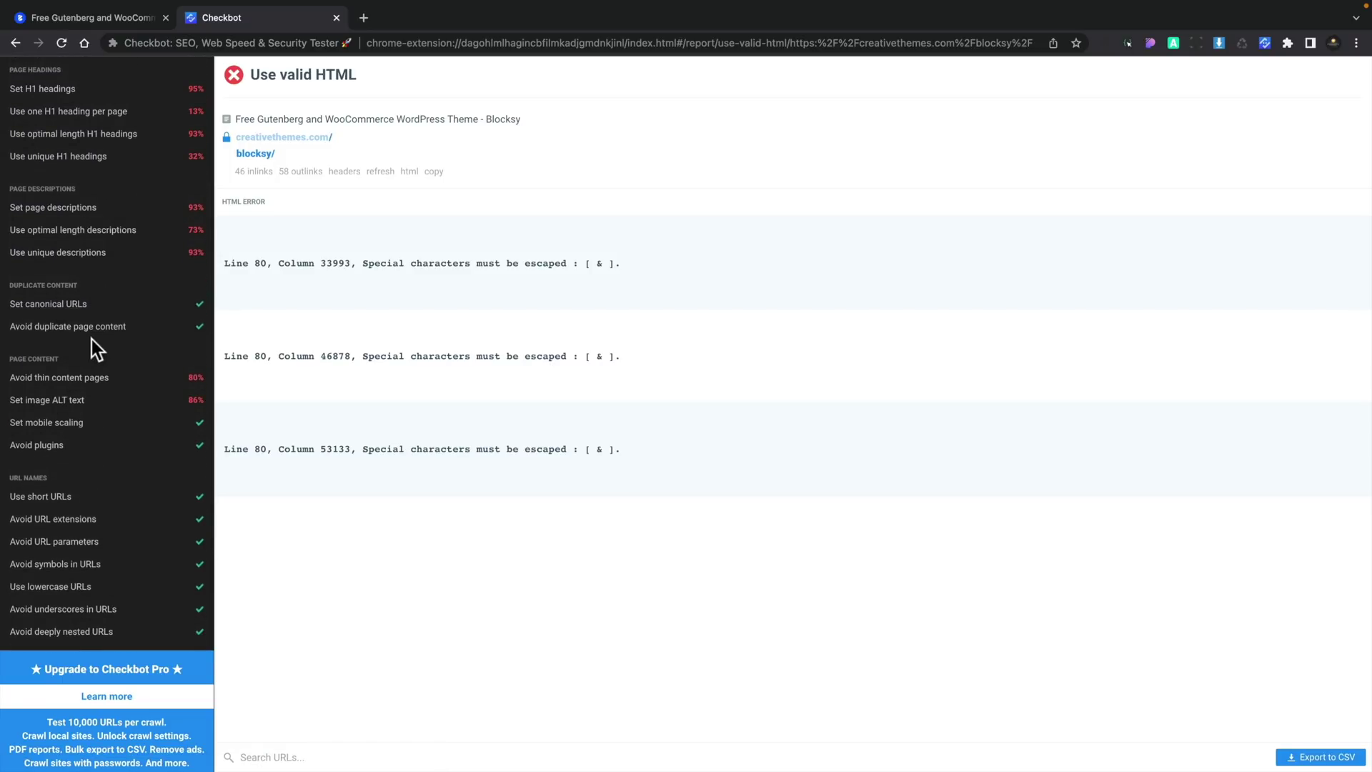